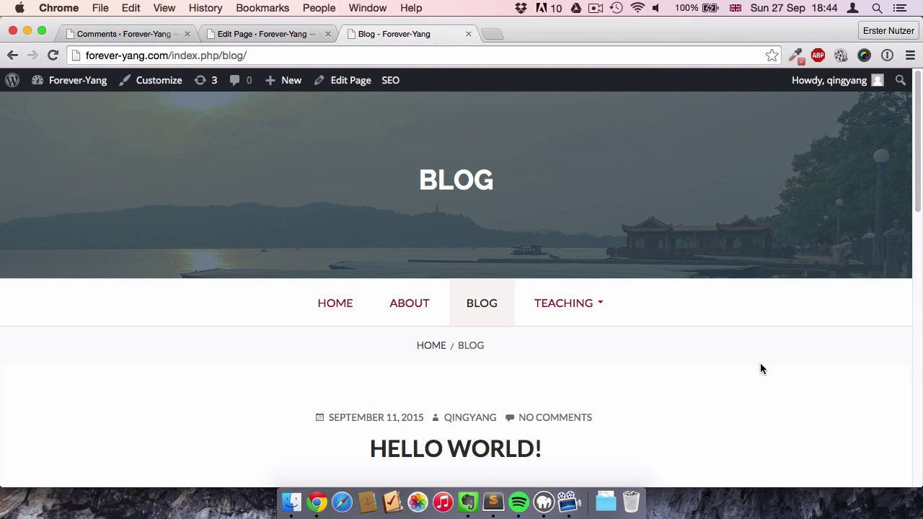
Step: Leave the Home page editor and open the admin Pages list via the Dashboard
{"action": "scroll", "coordinate": [761, 369], "scroll_direction": "down", "scroll_amount": 2}
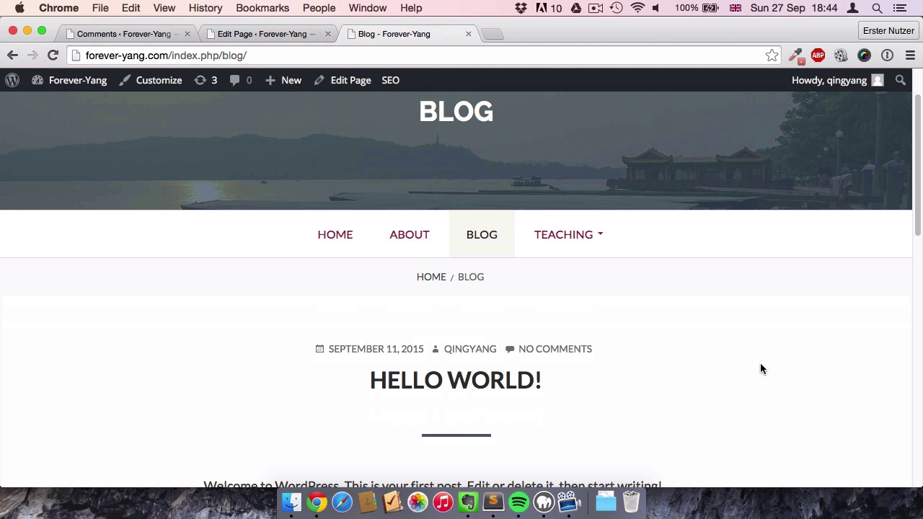
{"action": "scroll", "coordinate": [760, 363], "scroll_direction": "up", "scroll_amount": 2}
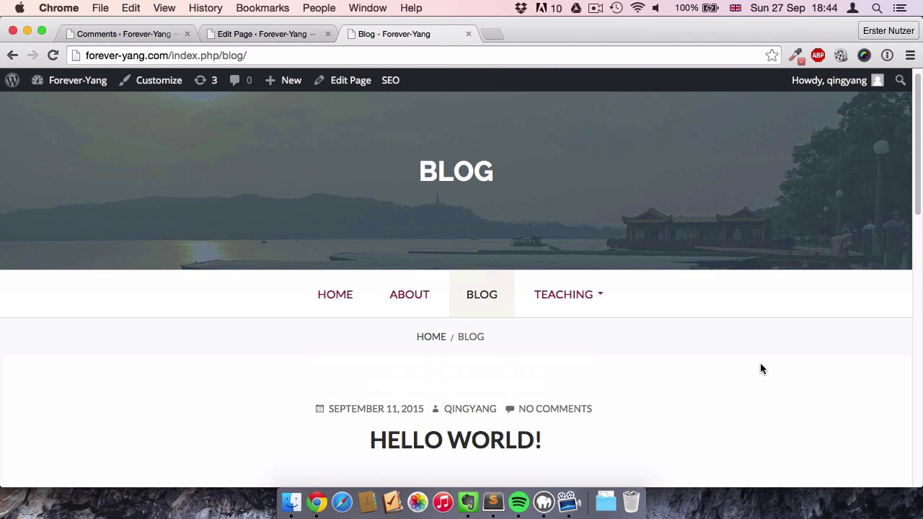
{"action": "left_click", "coordinate": [231, 30]}
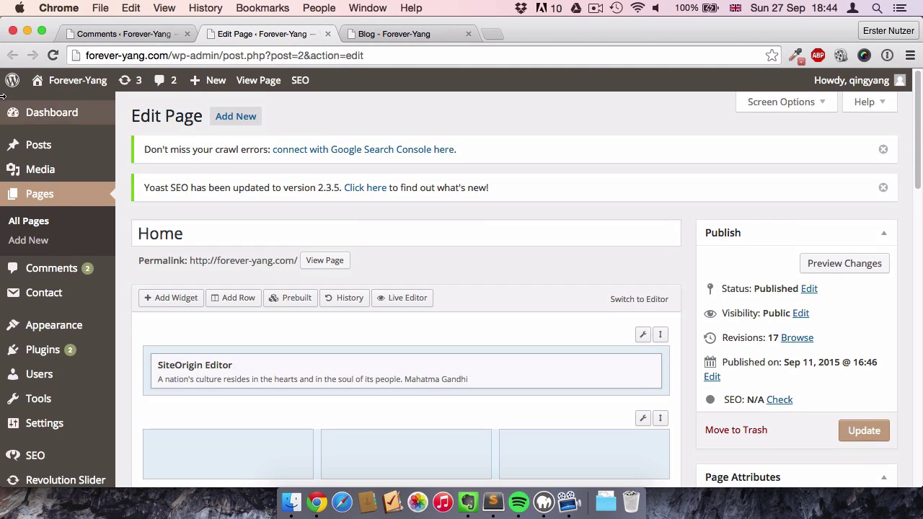
{"action": "left_click", "coordinate": [51, 113]}
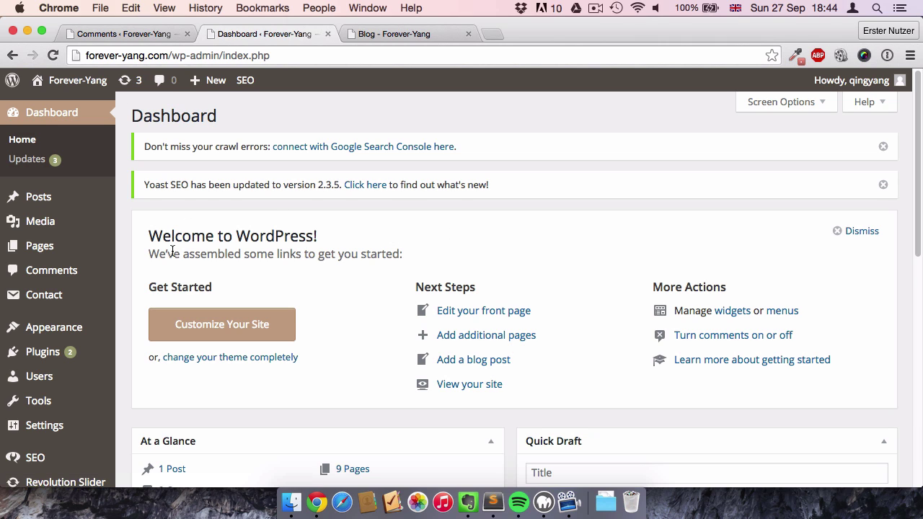
{"action": "scroll", "coordinate": [173, 249], "scroll_direction": "down", "scroll_amount": 2}
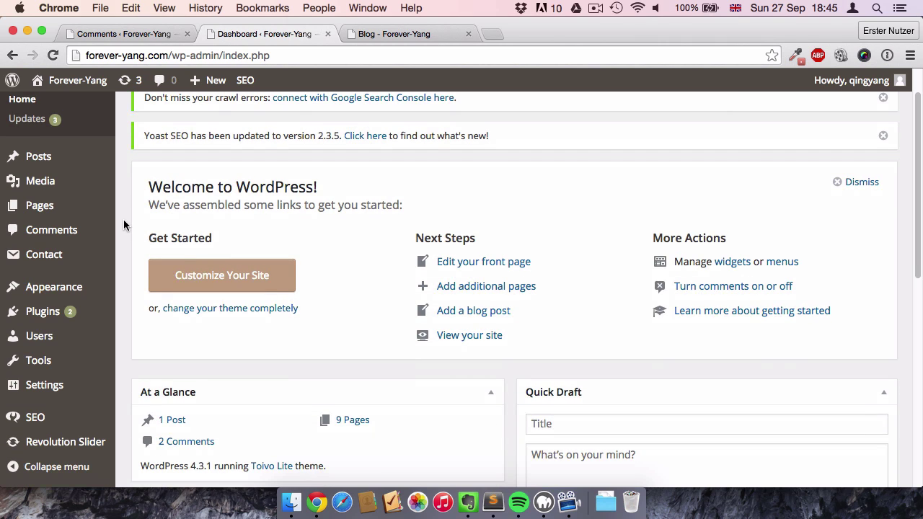
{"action": "left_click", "coordinate": [41, 209]}
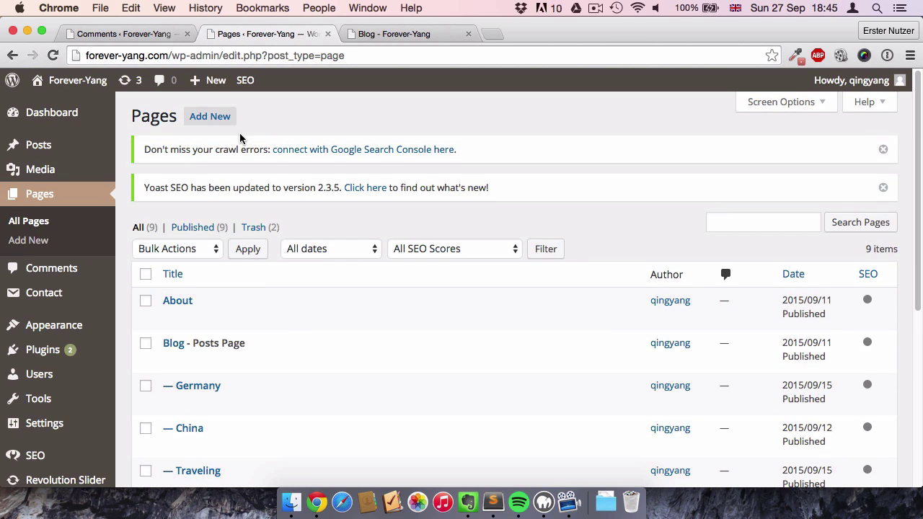
Step: Start a new page titled 'Multiple Columns'
{"action": "left_click", "coordinate": [202, 117]}
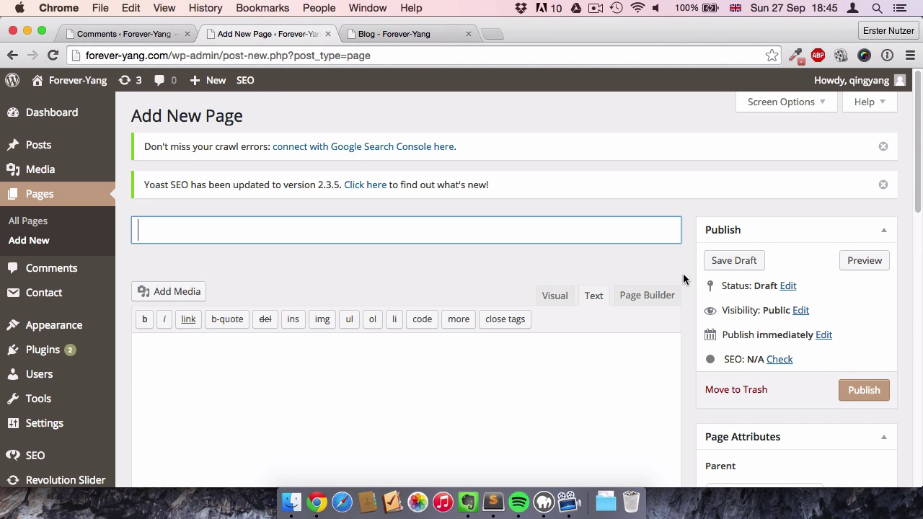
{"action": "type", "text": "Multiple "}
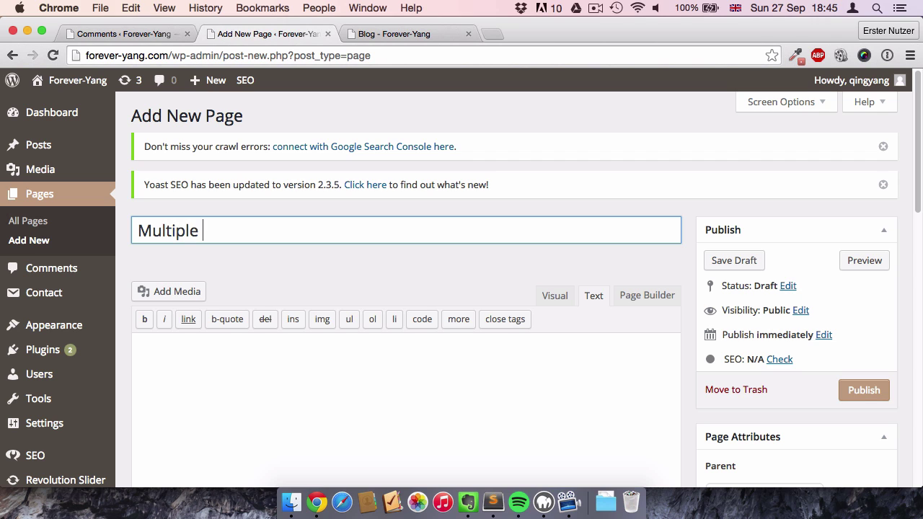
{"action": "type", "text": "Columns"}
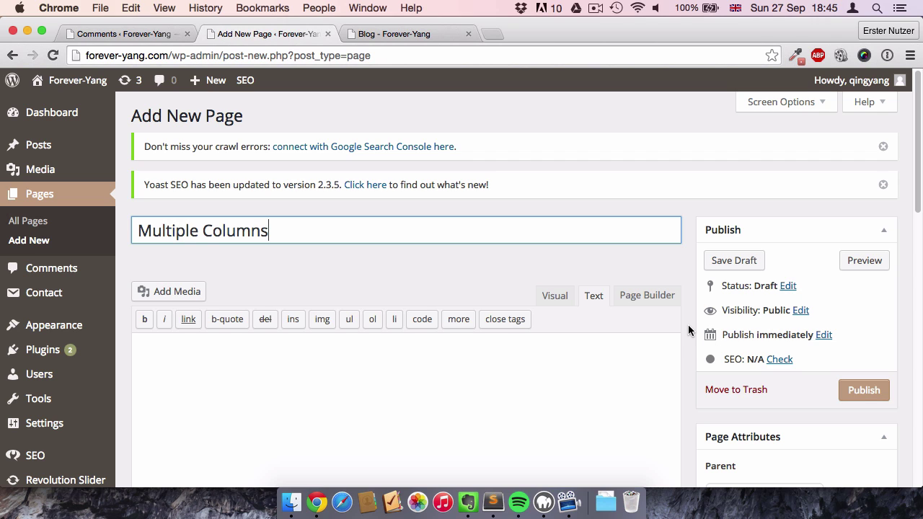
{"action": "scroll", "coordinate": [689, 330], "scroll_direction": "down", "scroll_amount": 3}
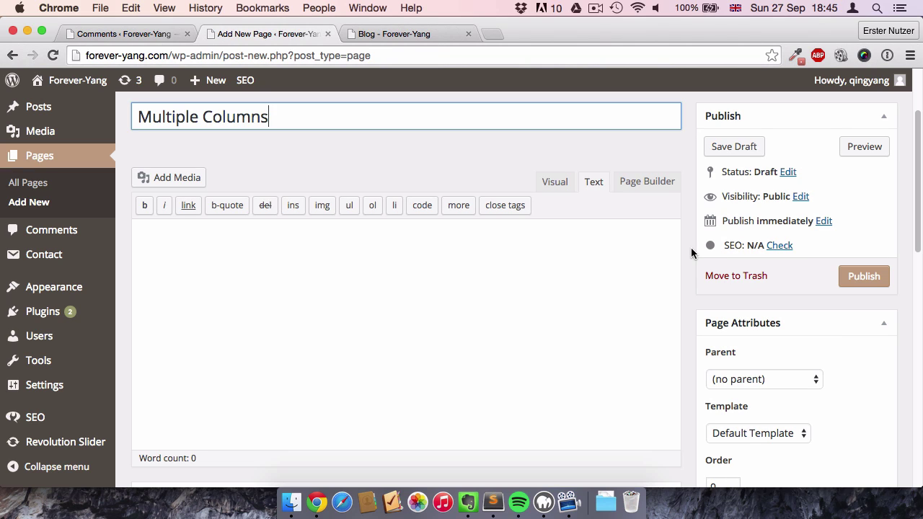
Step: Open the Plugins screen in a new browser tab
{"action": "right_click", "coordinate": [41, 310]}
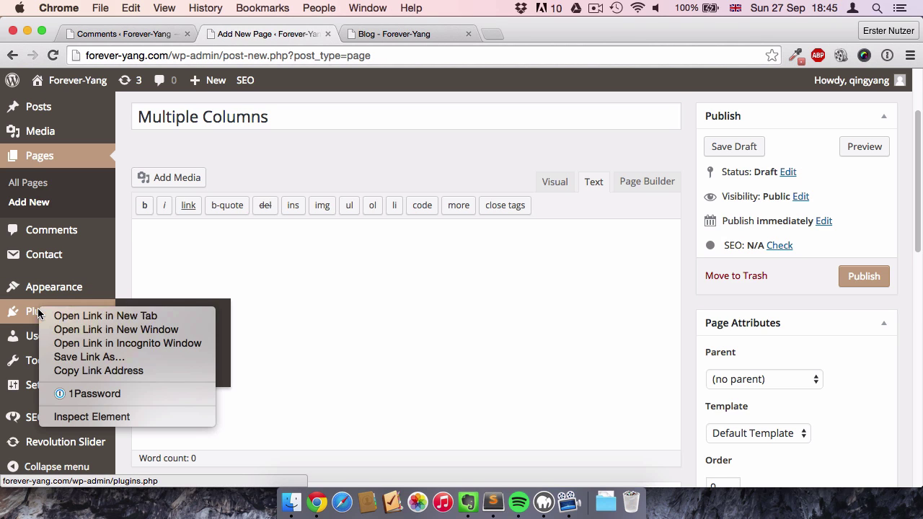
{"action": "left_click", "coordinate": [82, 317]}
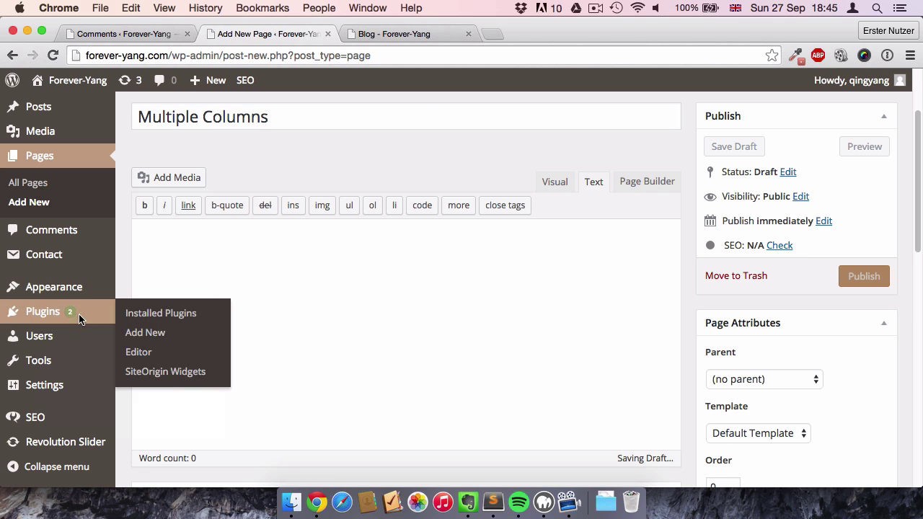
{"action": "left_click", "coordinate": [398, 35]}
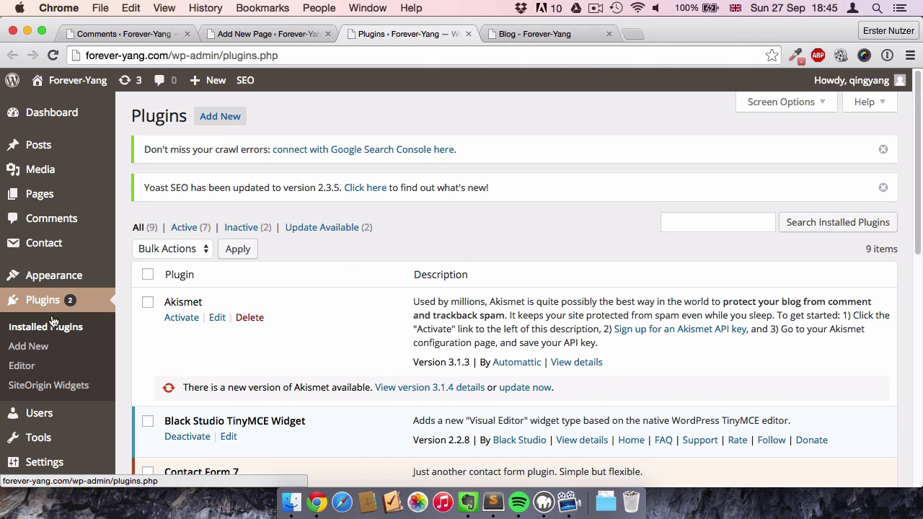
Step: Review the installed plugins and go to the Add Plugins screen
{"action": "scroll", "coordinate": [452, 298], "scroll_direction": "down", "scroll_amount": 10}
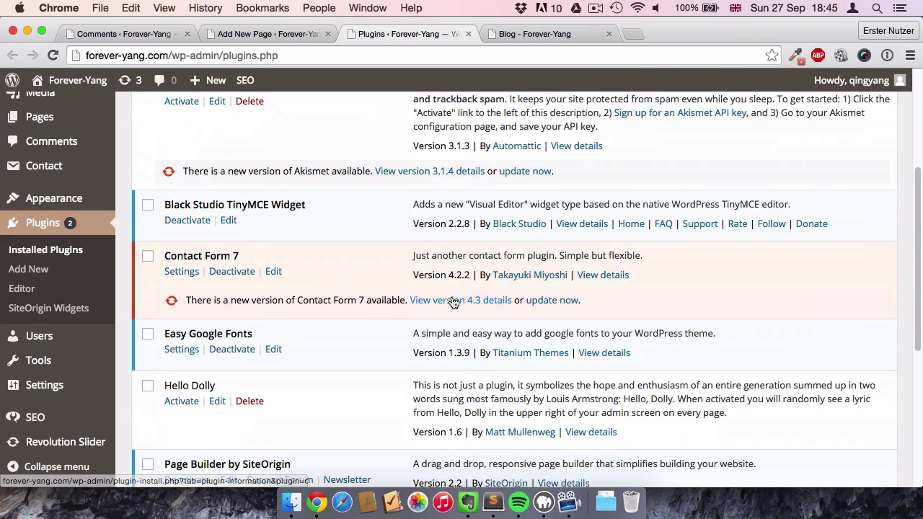
{"action": "scroll", "coordinate": [453, 301], "scroll_direction": "down", "scroll_amount": 4}
{"action": "scroll", "coordinate": [350, 255], "scroll_direction": "up", "scroll_amount": 1}
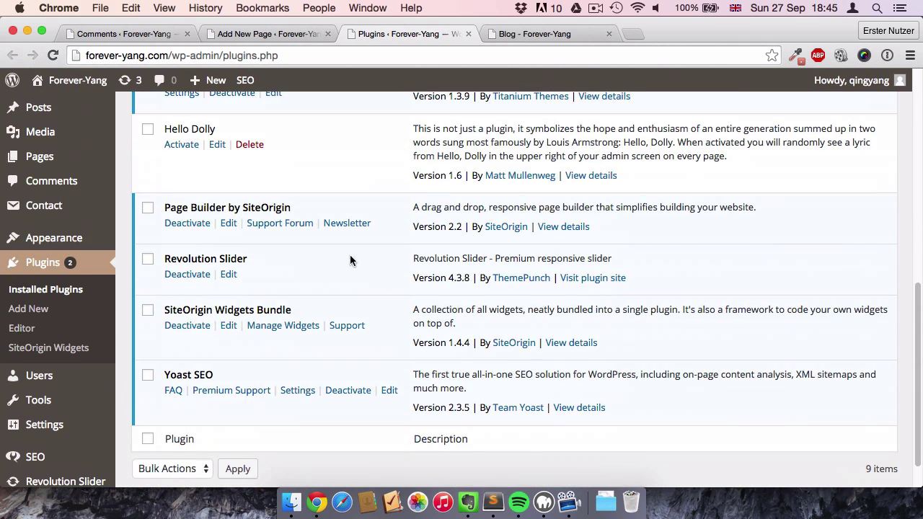
{"action": "scroll", "coordinate": [350, 255], "scroll_direction": "up", "scroll_amount": 1}
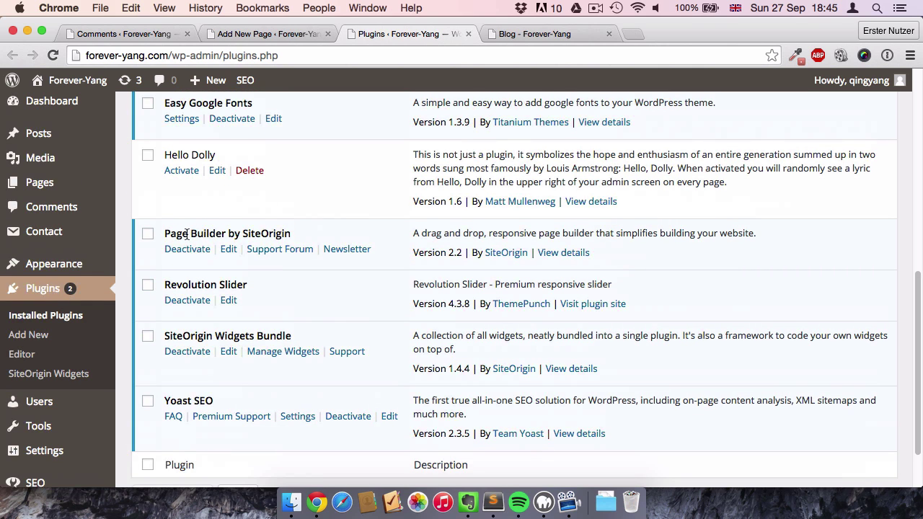
{"action": "scroll", "coordinate": [390, 253], "scroll_direction": "up", "scroll_amount": 3}
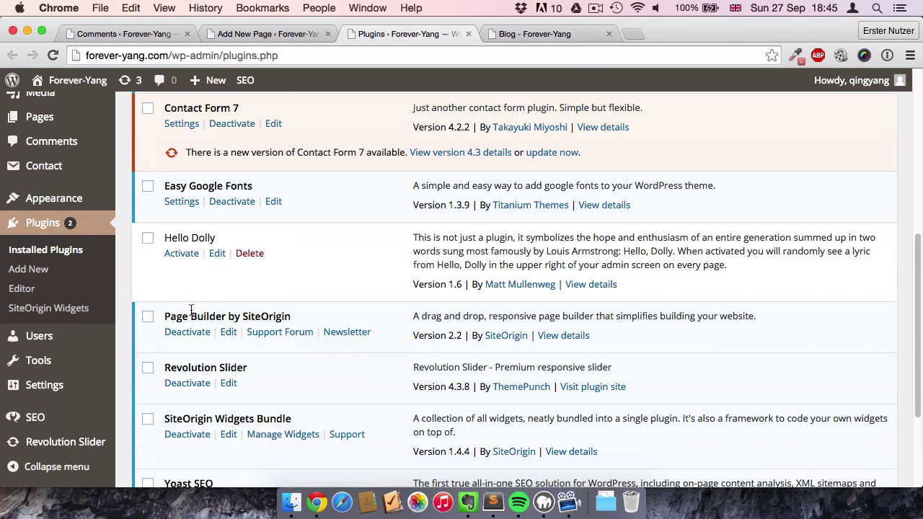
{"action": "scroll", "coordinate": [390, 328], "scroll_direction": "up", "scroll_amount": 10}
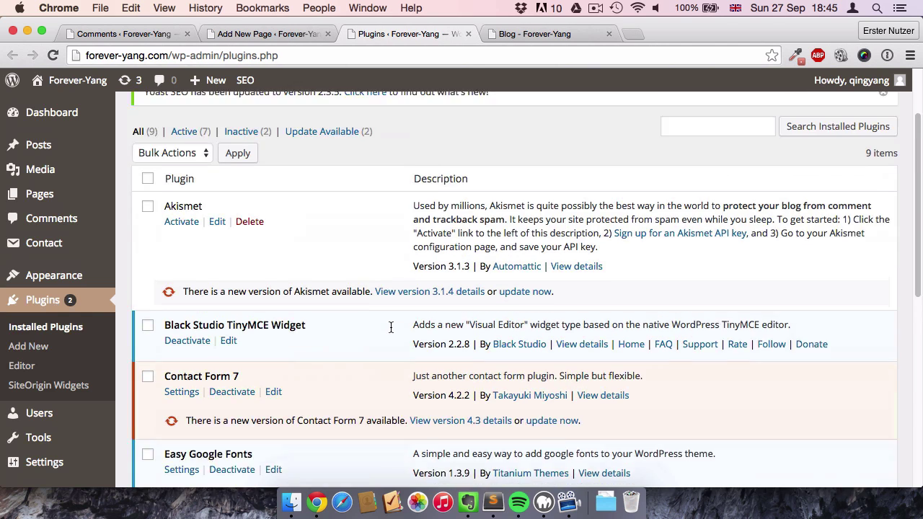
{"action": "left_click", "coordinate": [220, 116]}
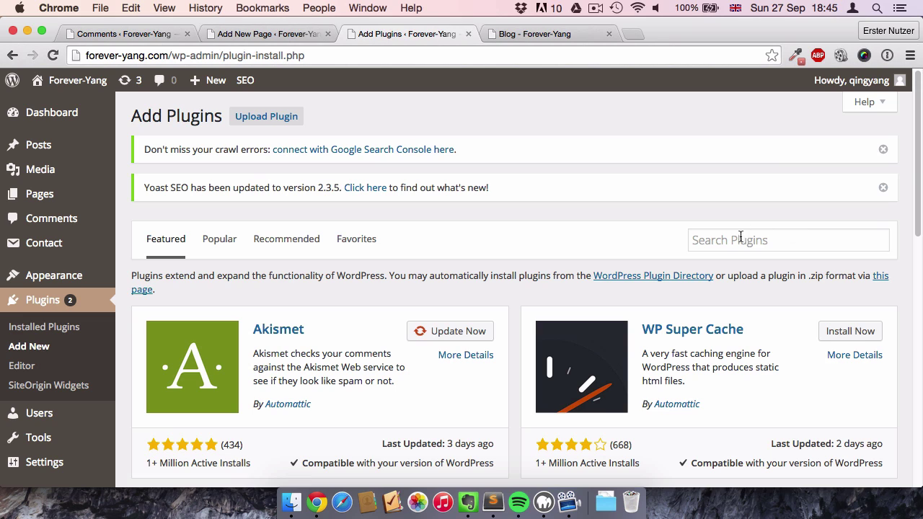
Step: Search plugins for 'page builder by siteorigin', confirm it's installed, and return to the page editor
{"action": "left_click", "coordinate": [734, 239]}
{"action": "type", "text": "page bu"}
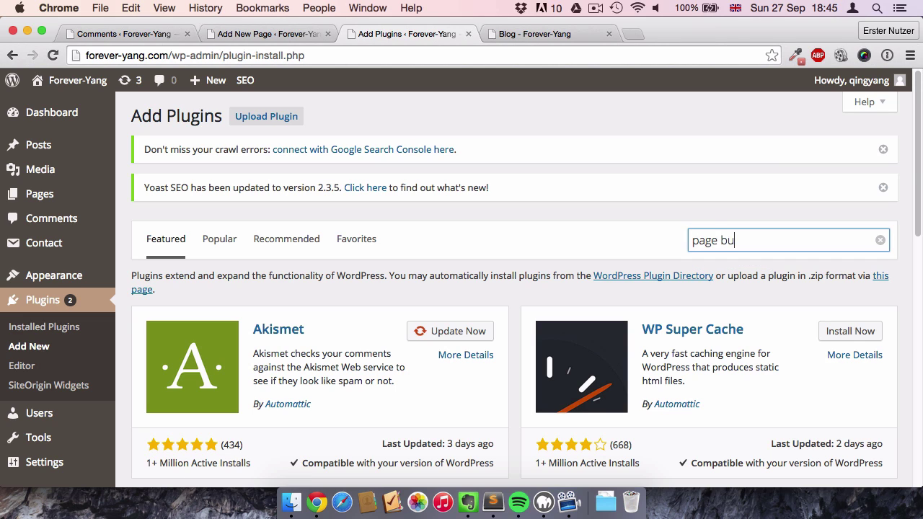
{"action": "type", "text": "ilder by siteorigin"}
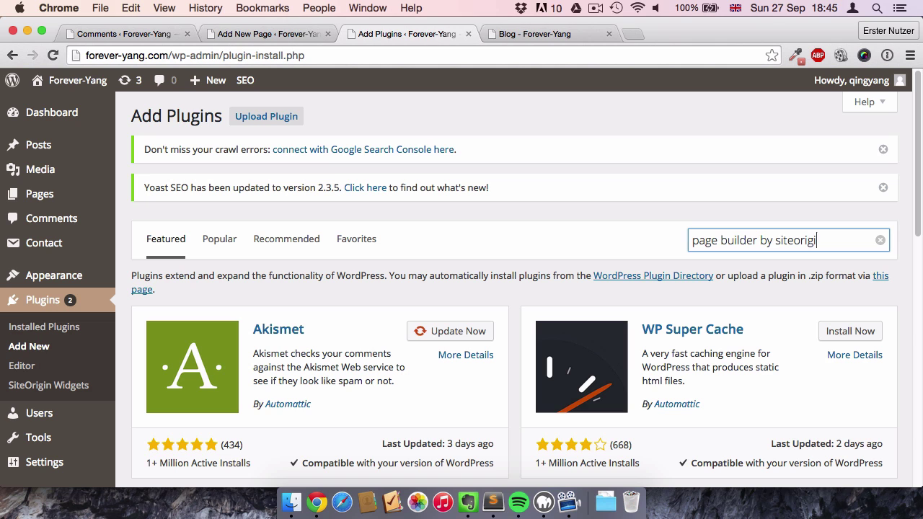
{"action": "key", "text": "Return"}
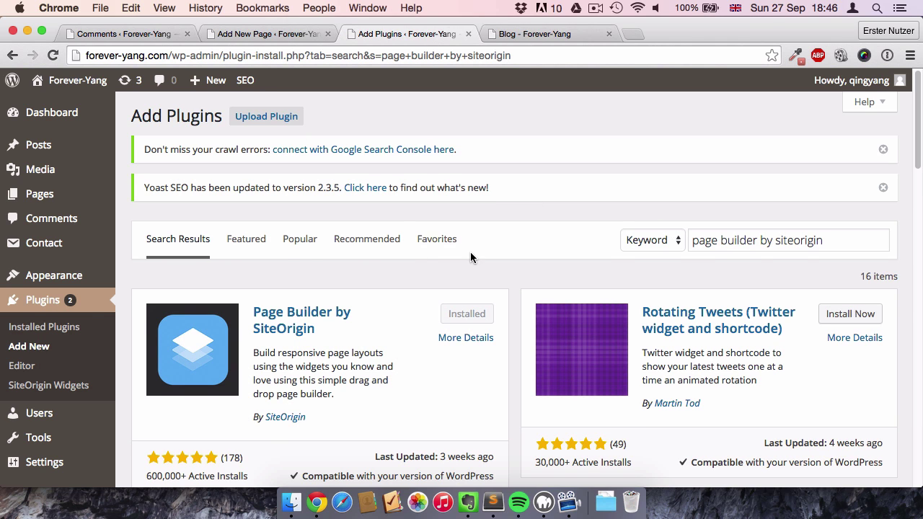
{"action": "scroll", "coordinate": [470, 257], "scroll_direction": "down", "scroll_amount": 2}
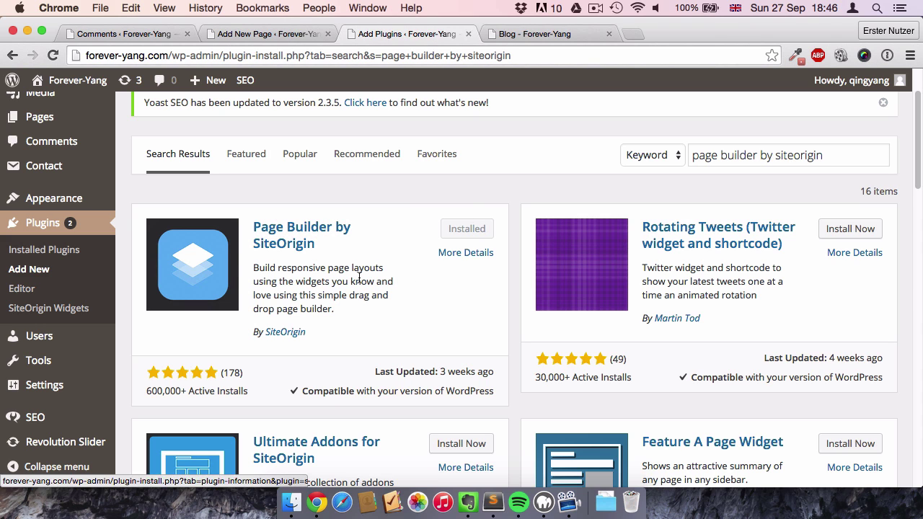
{"action": "scroll", "coordinate": [359, 278], "scroll_direction": "up", "scroll_amount": 3}
{"action": "left_click", "coordinate": [238, 34]}
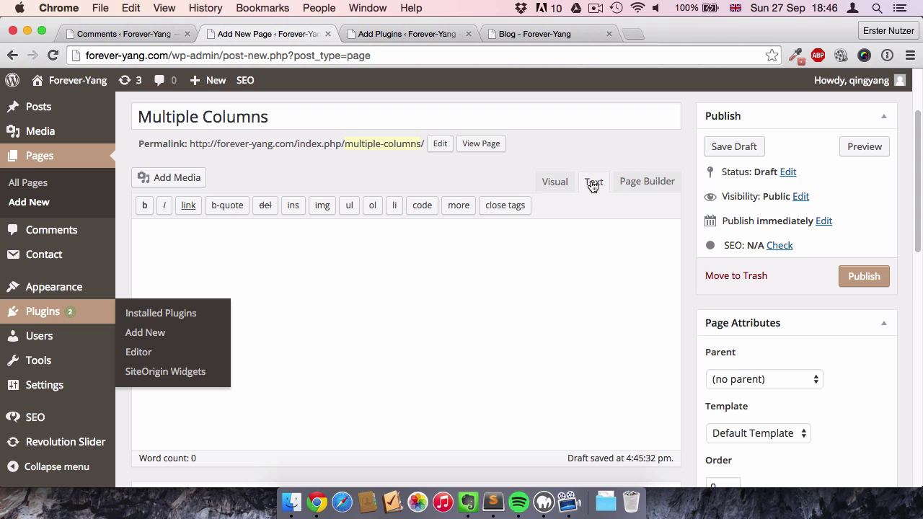
Step: Switch the Multiple Columns editor from the Text editor to Page Builder
{"action": "left_click", "coordinate": [647, 185]}
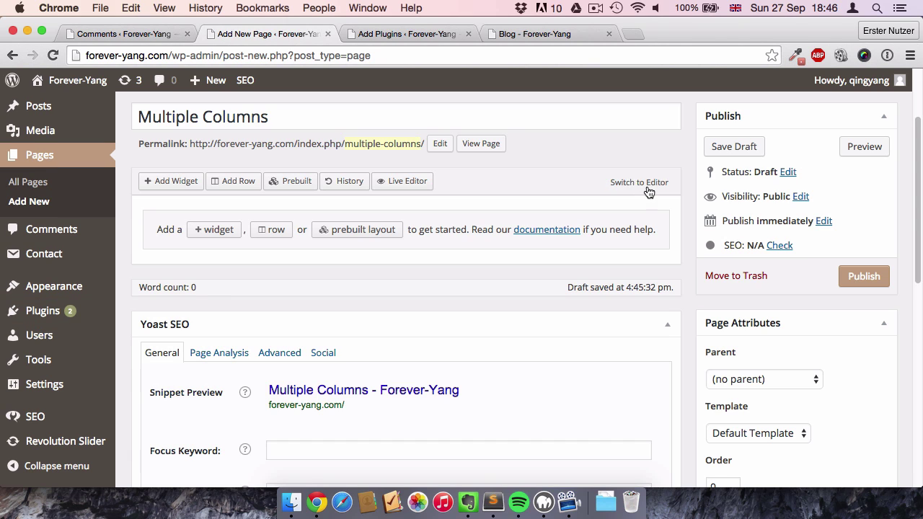
{"action": "scroll", "coordinate": [688, 210], "scroll_direction": "down", "scroll_amount": 2}
{"action": "scroll", "coordinate": [688, 210], "scroll_direction": "up", "scroll_amount": 1}
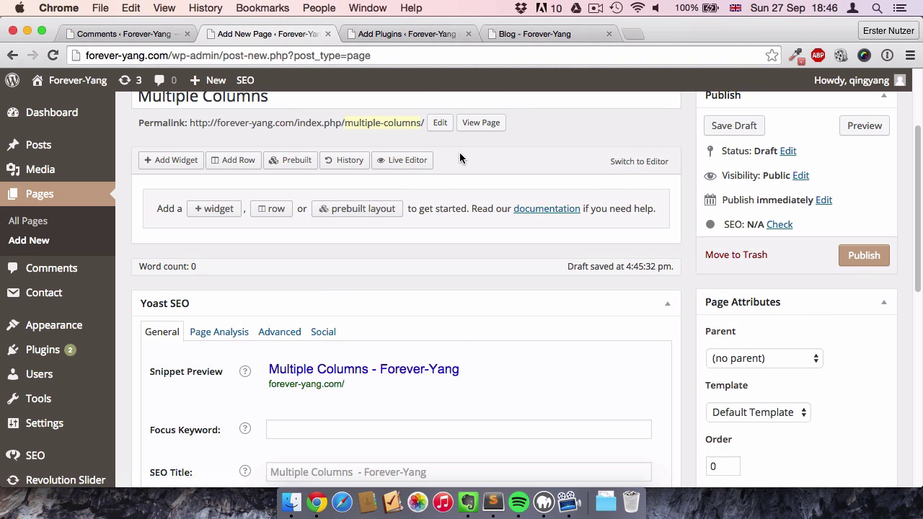
{"action": "scroll", "coordinate": [461, 159], "scroll_direction": "up", "scroll_amount": 1}
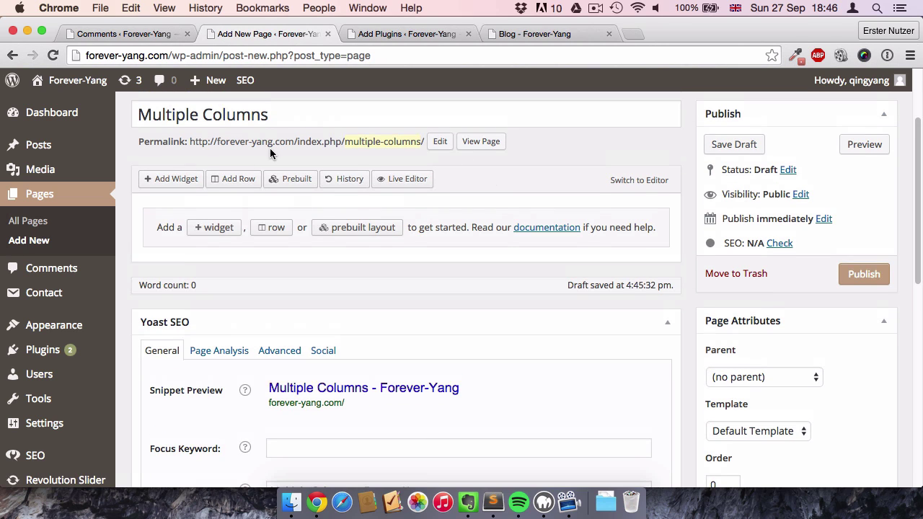
Step: Add a new row, trying 1 and 3 columns before settling on 2
{"action": "left_click", "coordinate": [218, 186]}
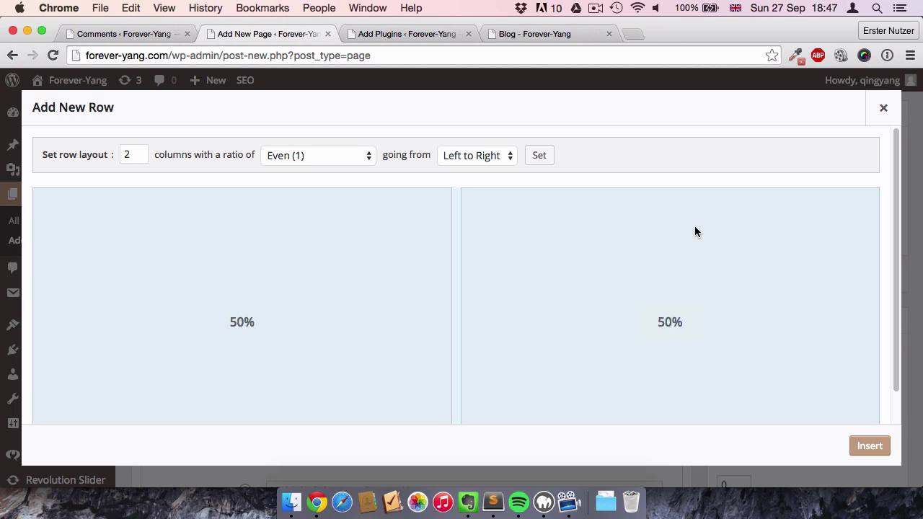
{"action": "left_click", "coordinate": [140, 156]}
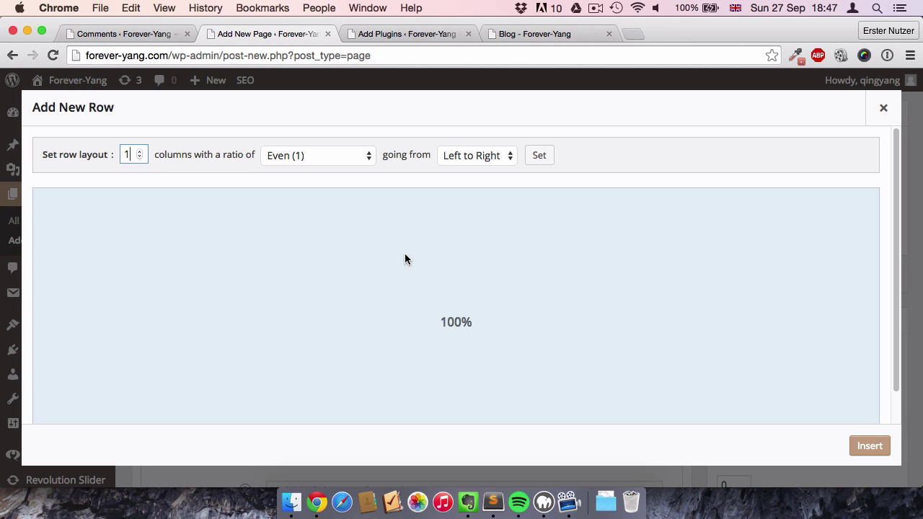
{"action": "left_click", "coordinate": [140, 152]}
{"action": "left_click", "coordinate": [139, 152]}
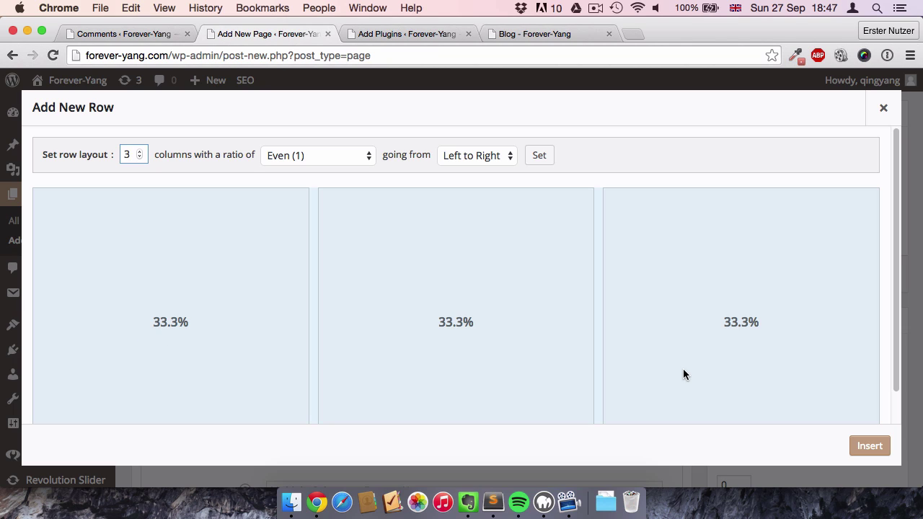
{"action": "left_click", "coordinate": [141, 158]}
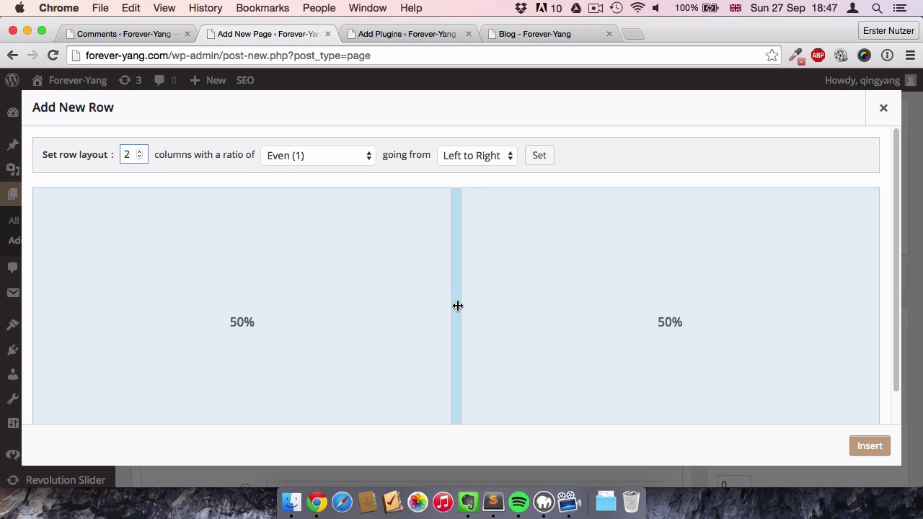
Step: Try different width splits between the two columns, keeping the Even column ratio
{"action": "left_click_drag", "start_coordinate": [457, 305], "coordinate": [625, 317]}
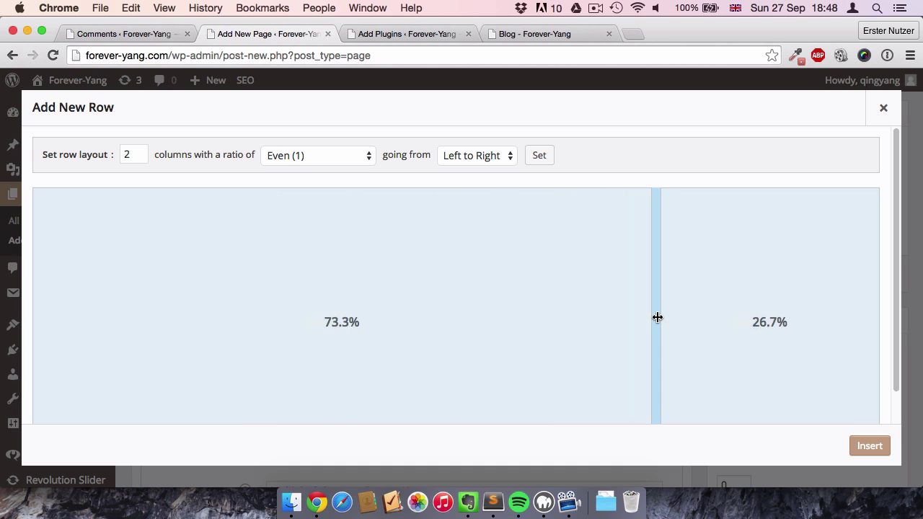
{"action": "left_click_drag", "start_coordinate": [657, 317], "coordinate": [408, 349]}
{"action": "left_click", "coordinate": [346, 149]}
{"action": "left_click", "coordinate": [324, 155]}
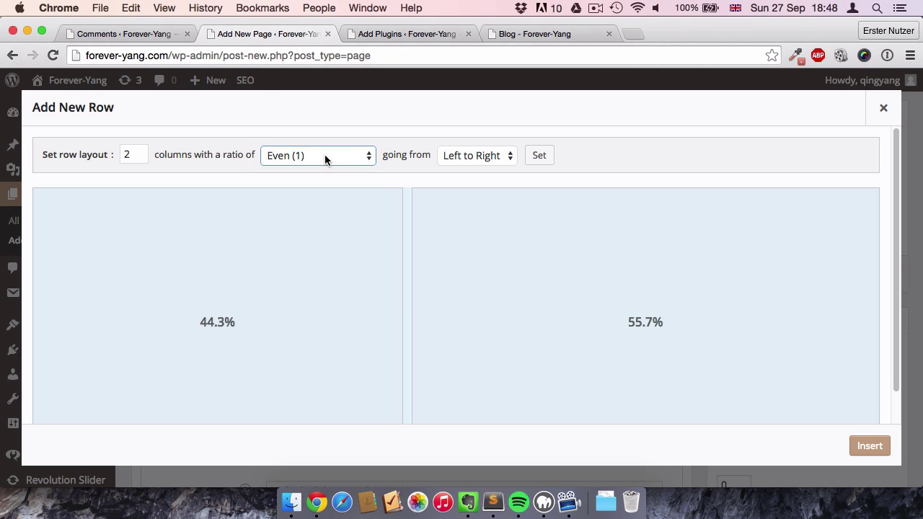
{"action": "left_click_drag", "start_coordinate": [404, 274], "coordinate": [426, 274]}
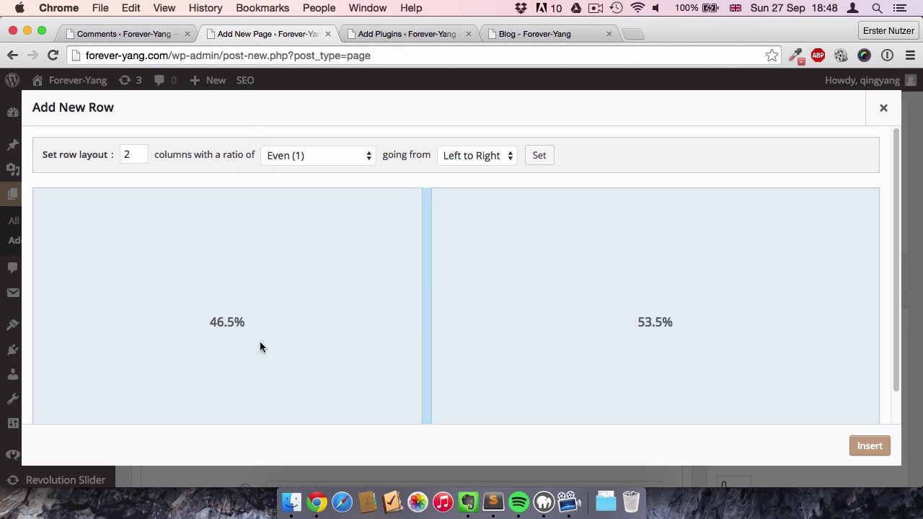
Step: Set the left column width to 50% and insert the two-column row
{"action": "left_click", "coordinate": [218, 325]}
{"action": "type", "text": "50"}
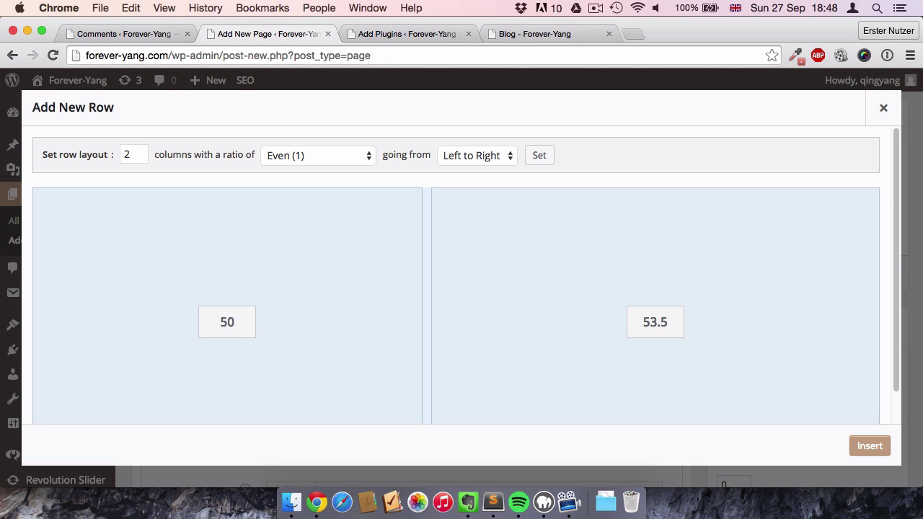
{"action": "key", "text": "Return"}
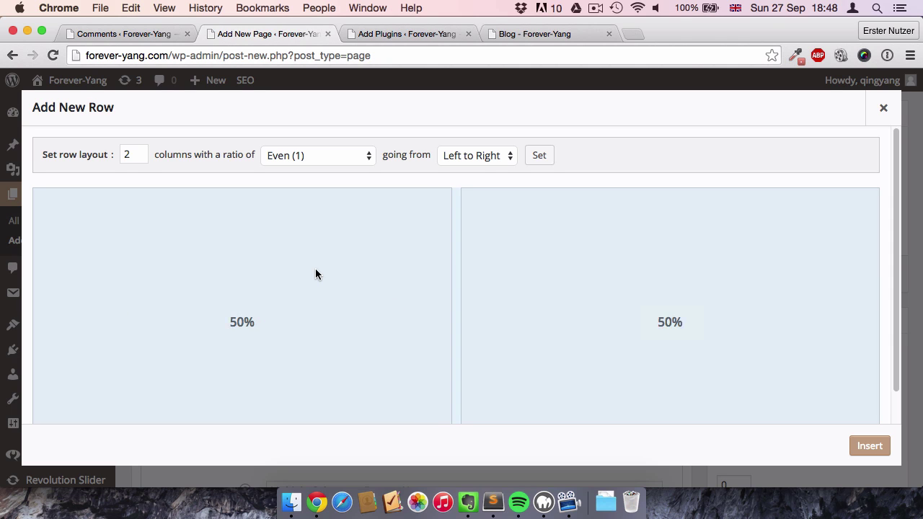
{"action": "left_click", "coordinate": [872, 450]}
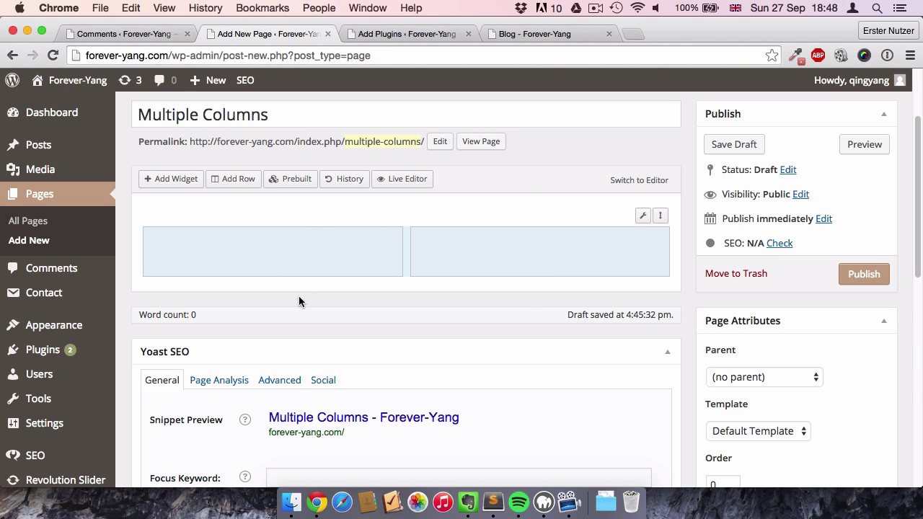
Step: Select the left column of the new row
{"action": "left_click", "coordinate": [296, 267]}
{"action": "left_click", "coordinate": [469, 258]}
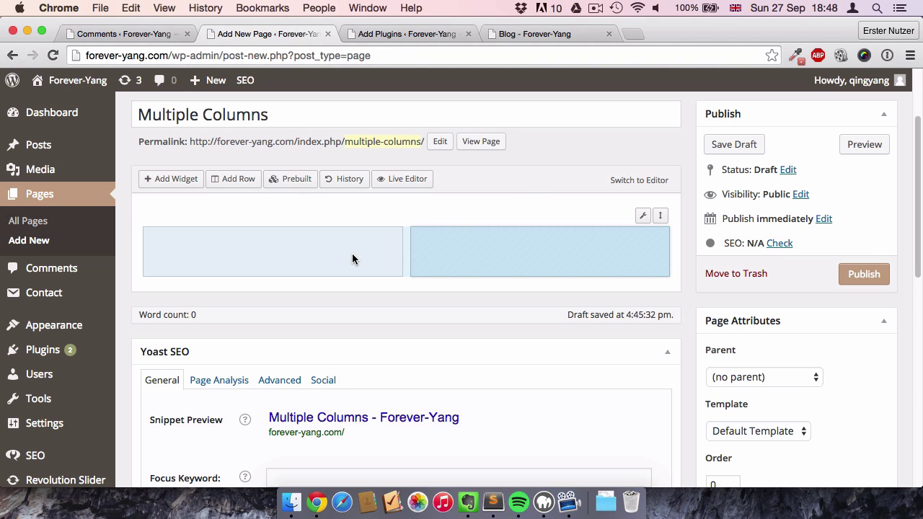
{"action": "left_click", "coordinate": [352, 253]}
{"action": "left_click", "coordinate": [483, 256]}
{"action": "left_click", "coordinate": [356, 249]}
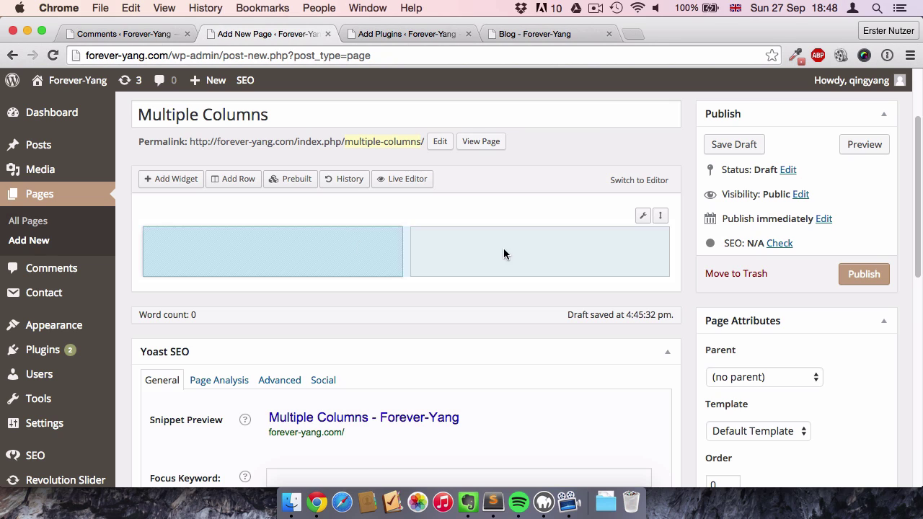
{"action": "left_click", "coordinate": [503, 253]}
{"action": "left_click", "coordinate": [334, 258]}
Step: Open the Add Widget list and browse to the Text widget
{"action": "left_click", "coordinate": [182, 190]}
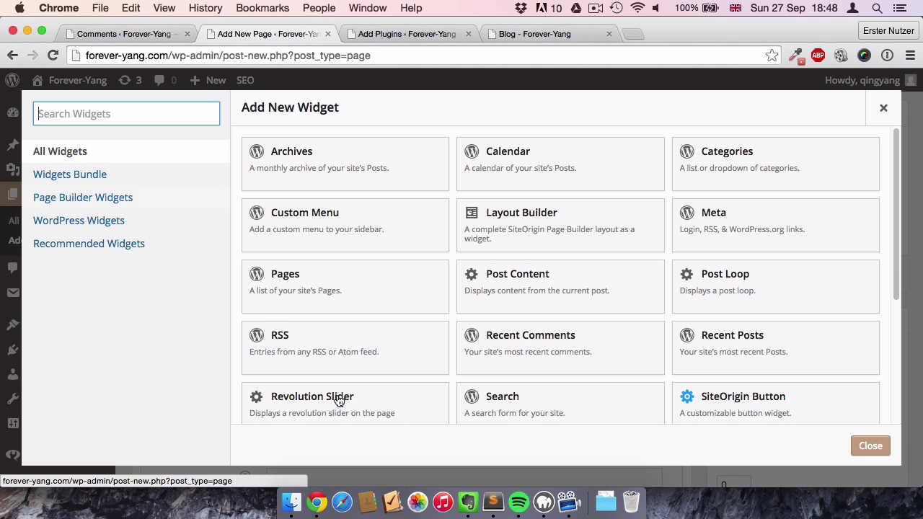
{"action": "scroll", "coordinate": [639, 292], "scroll_direction": "down", "scroll_amount": 3}
{"action": "scroll", "coordinate": [639, 292], "scroll_direction": "up", "scroll_amount": 3}
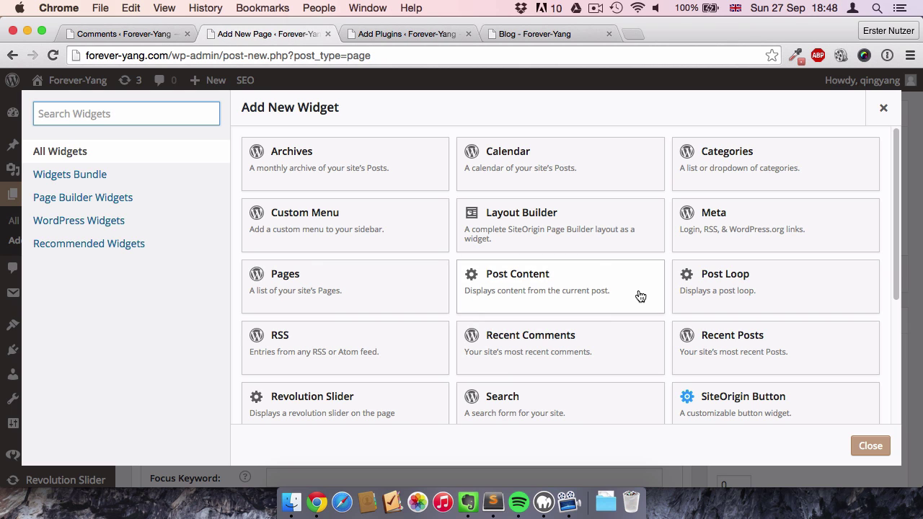
{"action": "scroll", "coordinate": [639, 294], "scroll_direction": "down", "scroll_amount": 3}
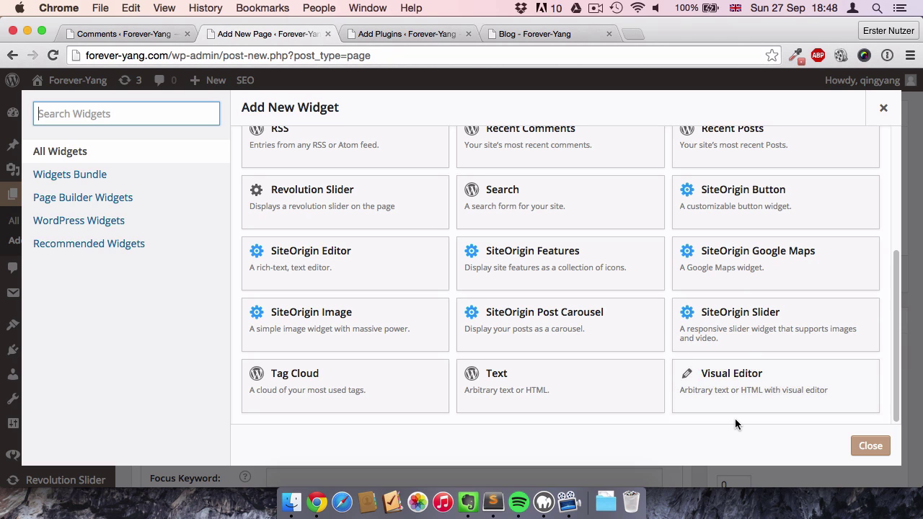
Step: Add a Text widget to each column and open the left widget's Content field
{"action": "left_click", "coordinate": [589, 386]}
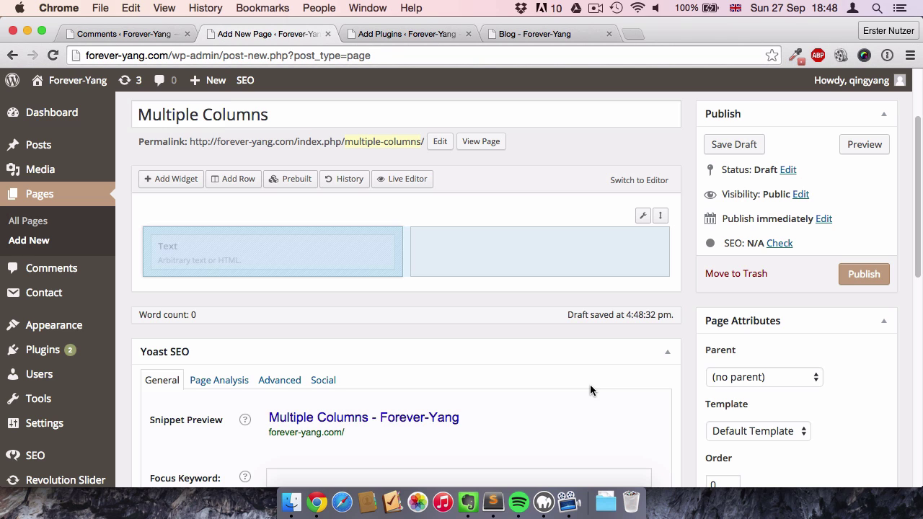
{"action": "left_click", "coordinate": [454, 259]}
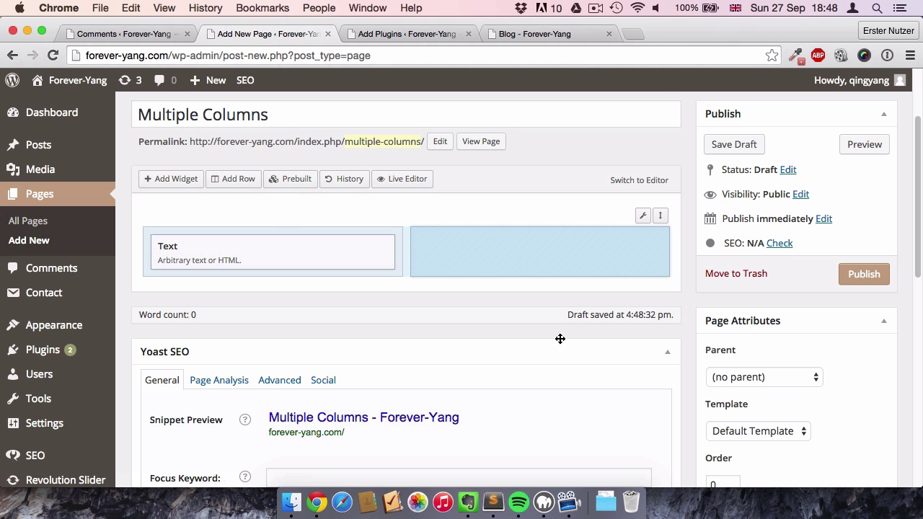
{"action": "left_click", "coordinate": [176, 181]}
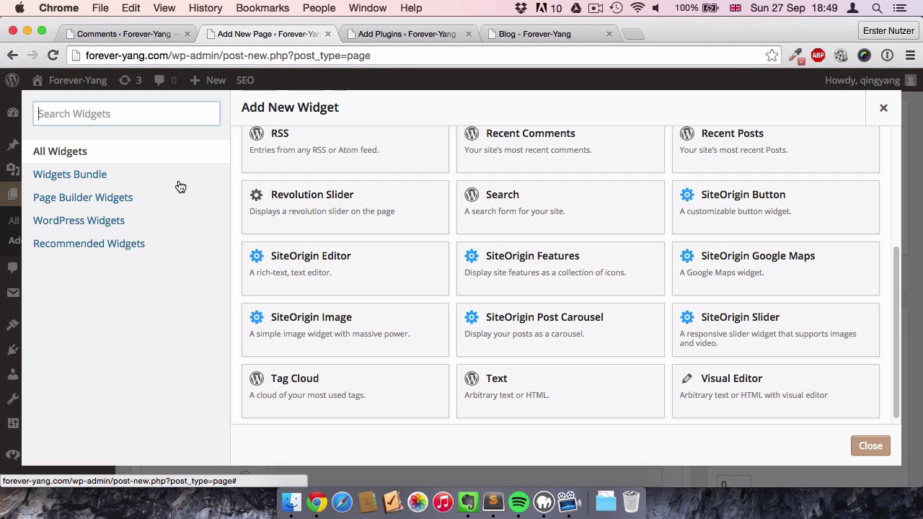
{"action": "left_click", "coordinate": [542, 377]}
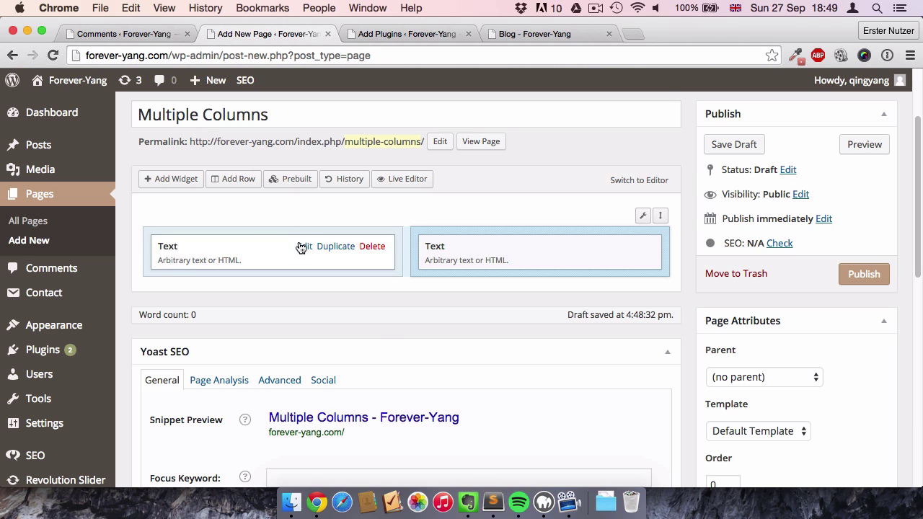
{"action": "left_click", "coordinate": [299, 245]}
{"action": "left_click", "coordinate": [310, 263]}
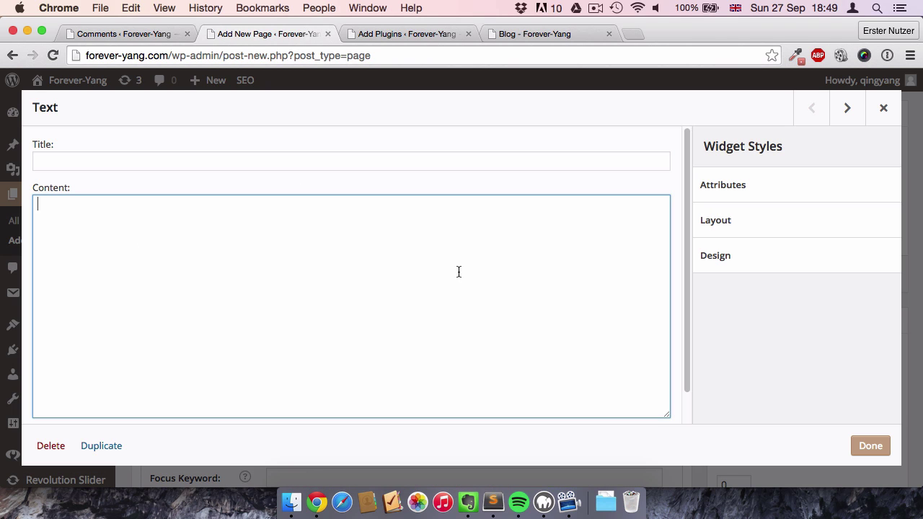
Step: In a new tab, open loremipsum.de and select its generated 100-word Lorem ipsum text
{"action": "left_click", "coordinate": [632, 34]}
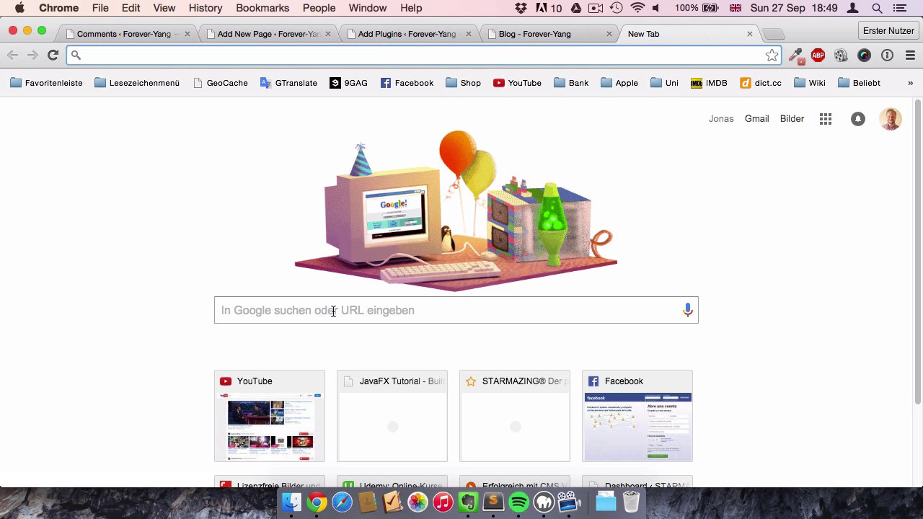
{"action": "left_click", "coordinate": [333, 311]}
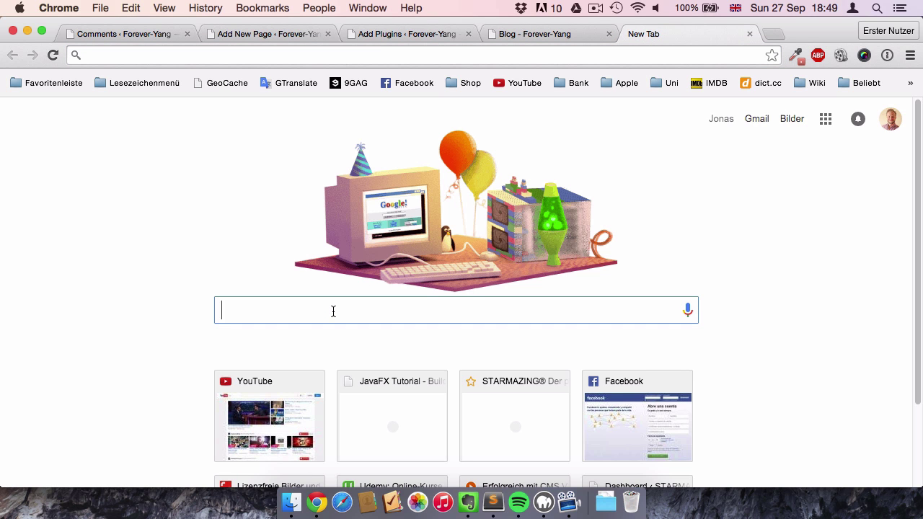
{"action": "type", "text": "loremipsum.de"}
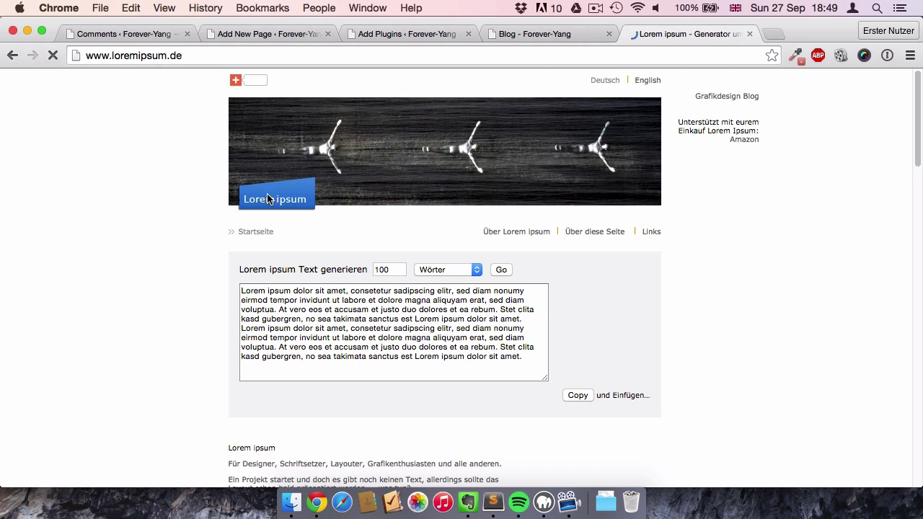
{"action": "left_click", "coordinate": [435, 333]}
{"action": "key", "text": "super+c"}
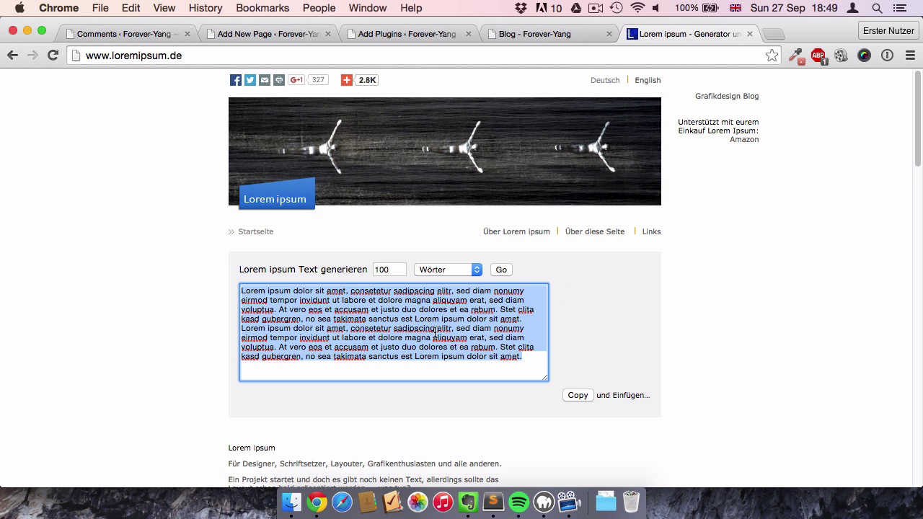
{"action": "mouse_move", "coordinate": [366, 83]}
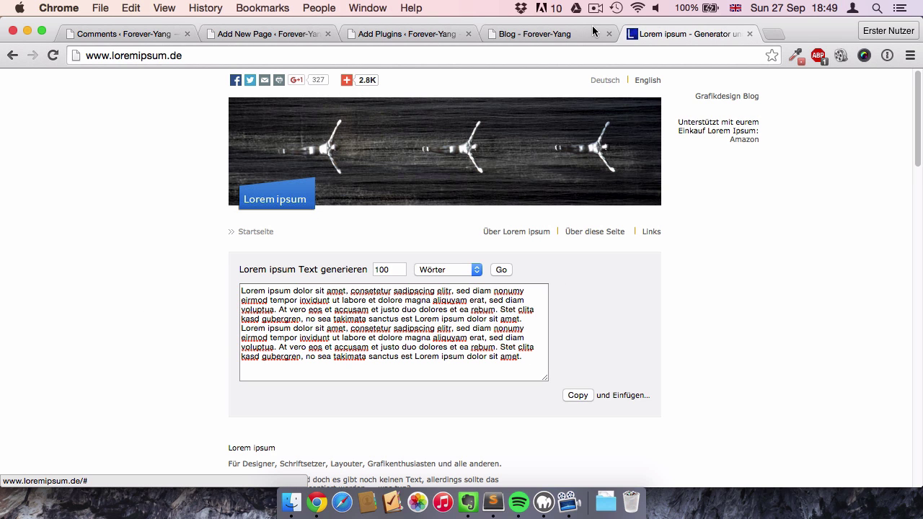
Step: Paste the Lorem ipsum paragraph into the left Text widget, title it 'Left Column', and save
{"action": "left_click", "coordinate": [393, 34]}
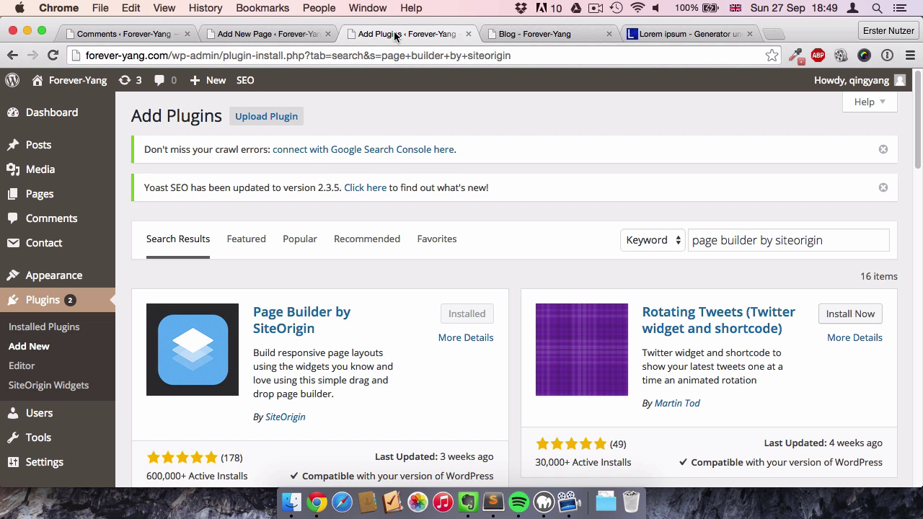
{"action": "left_click", "coordinate": [274, 34]}
{"action": "key", "text": "super+v"}
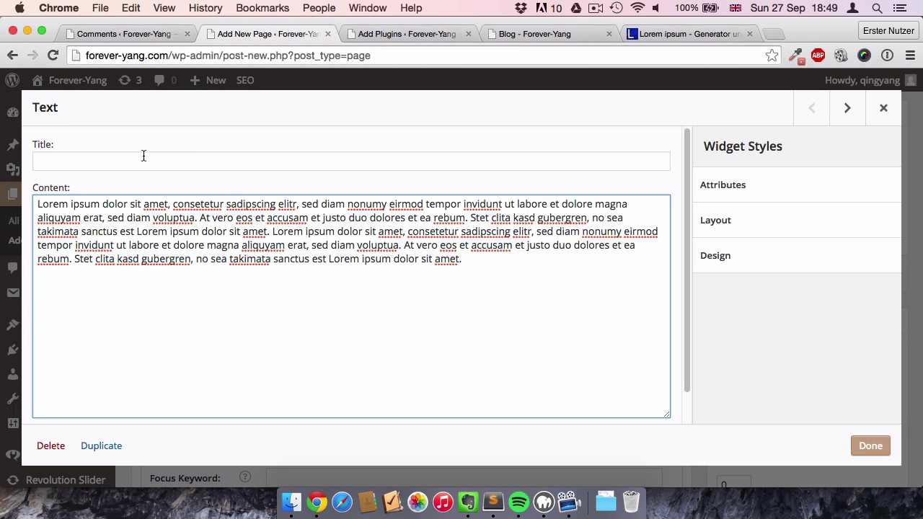
{"action": "left_click", "coordinate": [143, 155]}
{"action": "type", "text": "Left "}
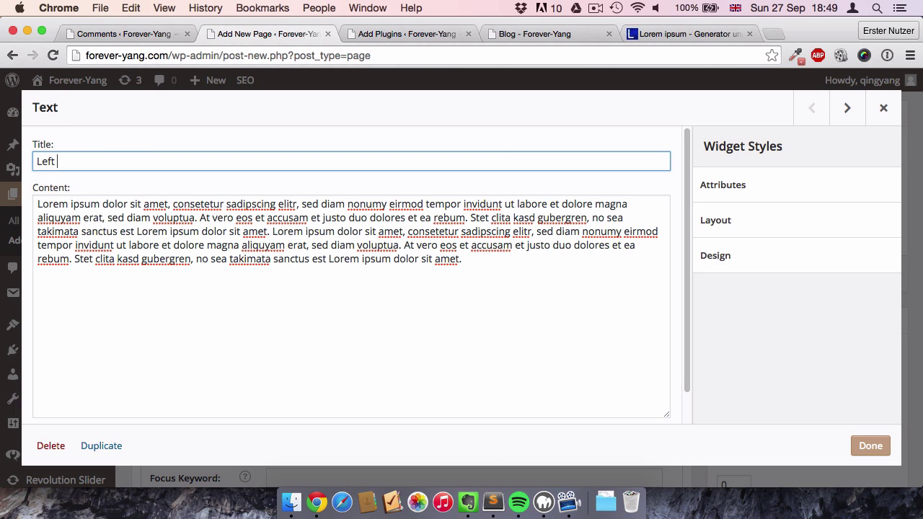
{"action": "type", "text": "COlumn"}
{"action": "left_click", "coordinate": [878, 451]}
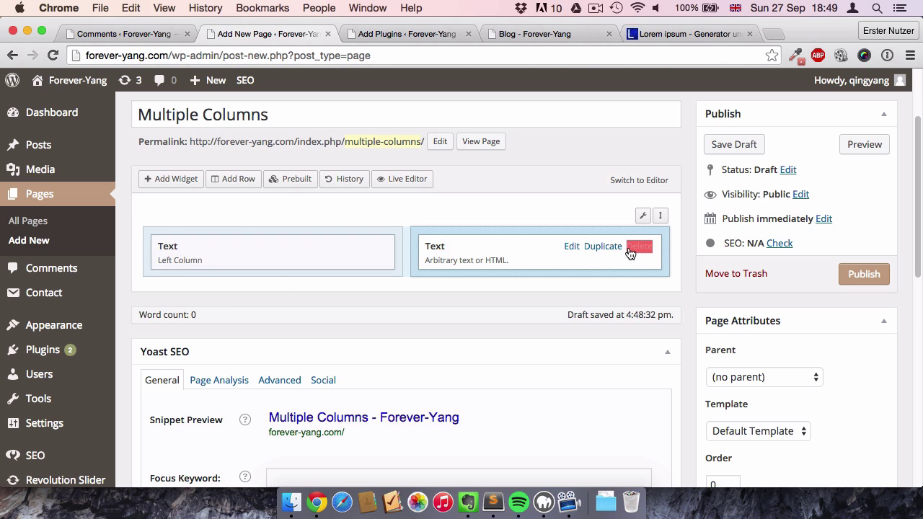
Step: Replace the right column's Text widget with a duplicate of the Left Column widget
{"action": "left_click", "coordinate": [630, 250]}
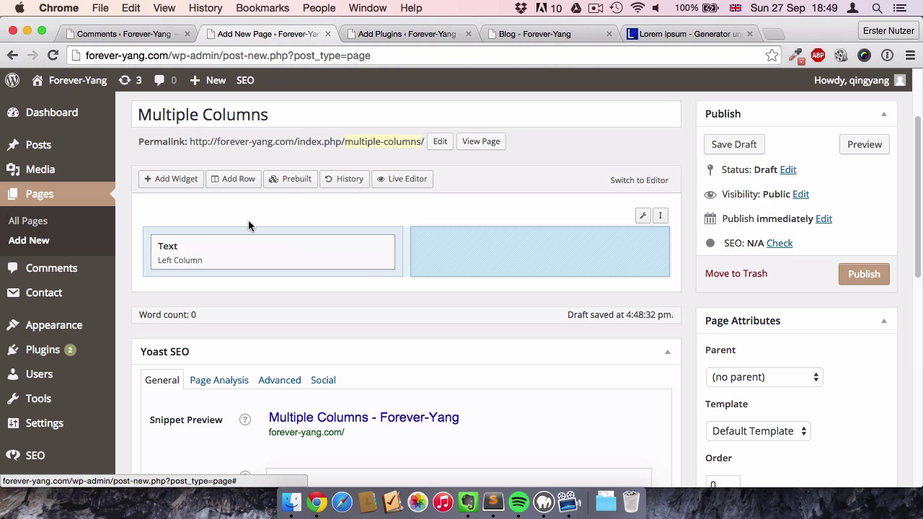
{"action": "mouse_move", "coordinate": [338, 252]}
{"action": "left_click", "coordinate": [336, 246]}
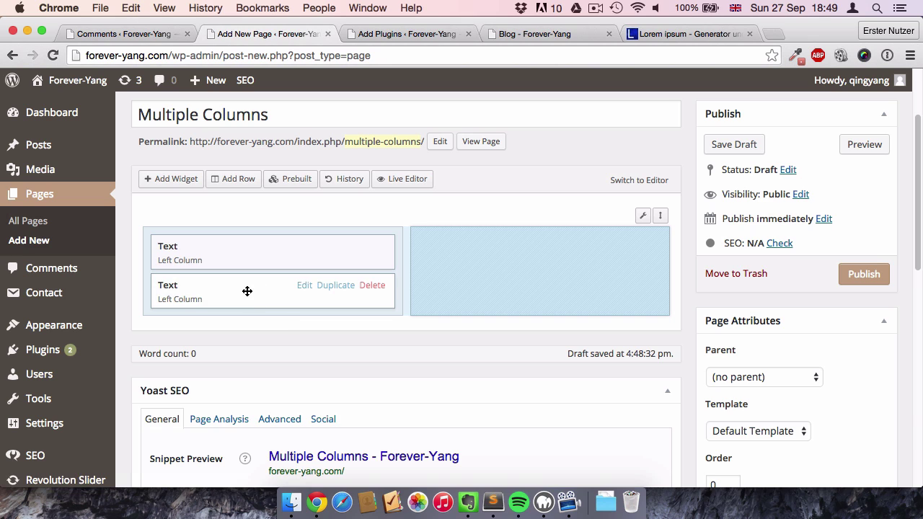
{"action": "left_click_drag", "start_coordinate": [247, 290], "coordinate": [500, 262]}
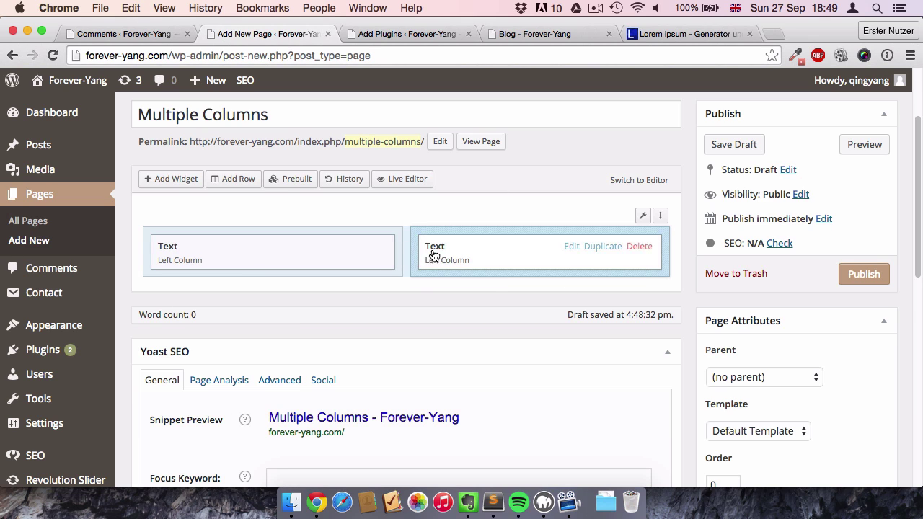
Step: Retitle the copied right-column widget 'Right Column' and save it
{"action": "mouse_move", "coordinate": [518, 268]}
{"action": "left_click", "coordinate": [571, 248]}
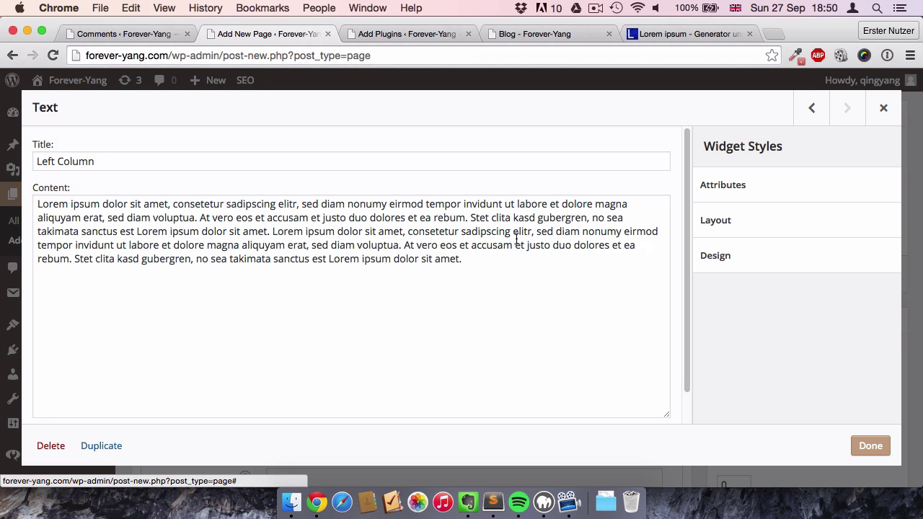
{"action": "double_click", "coordinate": [48, 160]}
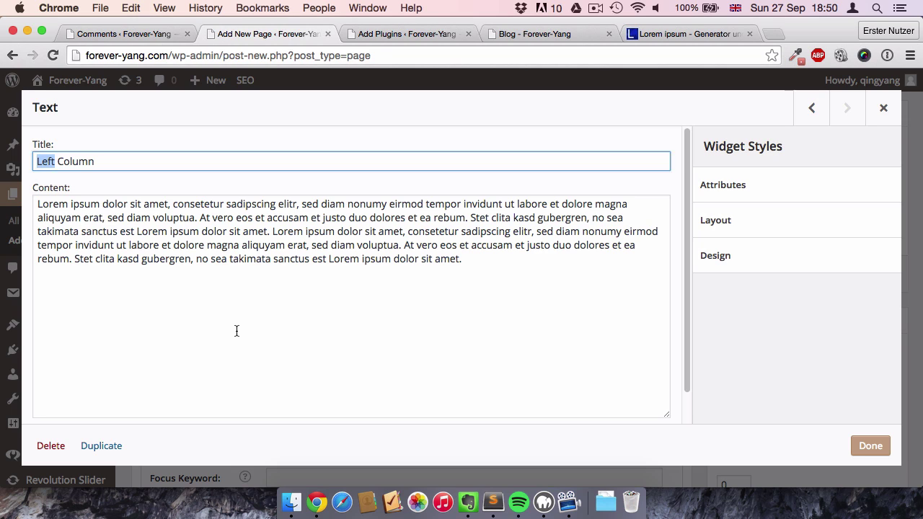
{"action": "type", "text": "Rifh"}
{"action": "key", "text": "BackSpace"}
{"action": "key", "text": "BackSpace"}
{"action": "type", "text": "gh"}
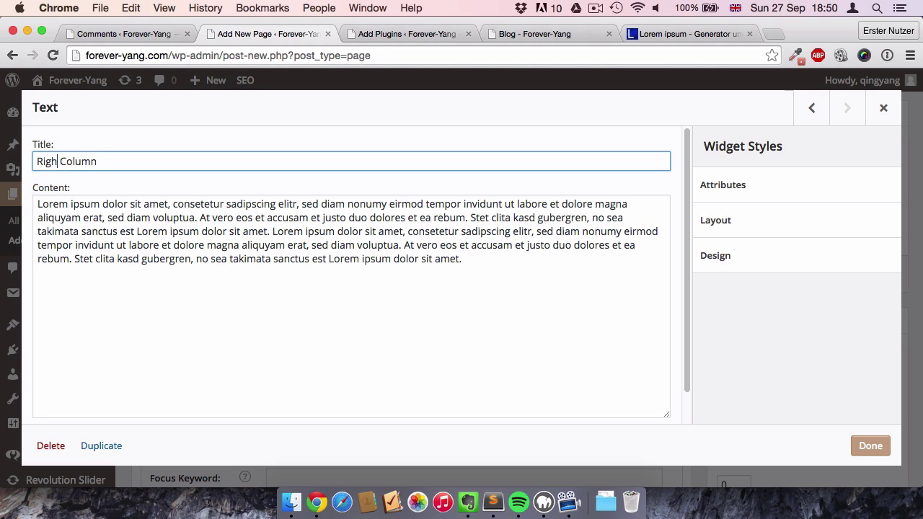
{"action": "type", "text": "t"}
{"action": "left_click", "coordinate": [869, 445]}
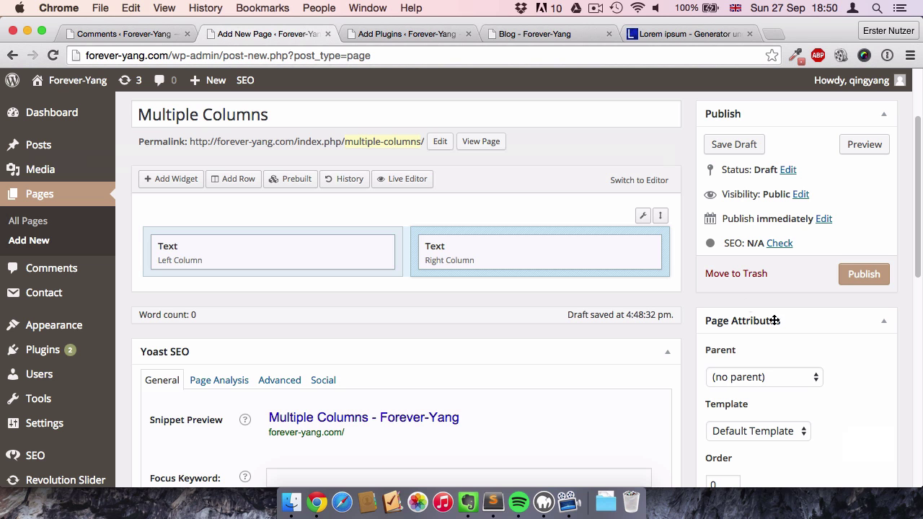
Step: Preview the Multiple Columns page and scroll through the side-by-side Left and Right Column text
{"action": "left_click", "coordinate": [857, 145]}
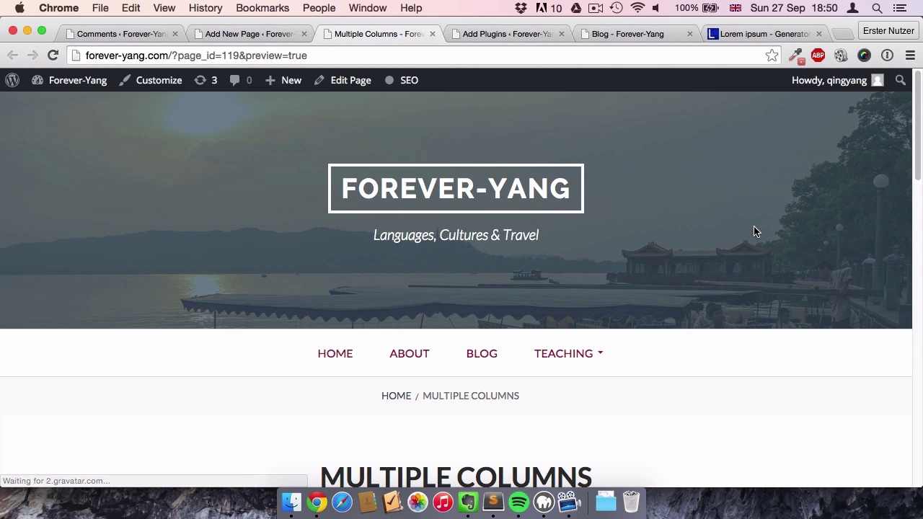
{"action": "scroll", "coordinate": [753, 230], "scroll_direction": "down", "scroll_amount": 5}
{"action": "scroll", "coordinate": [754, 231], "scroll_direction": "down", "scroll_amount": 4}
{"action": "scroll", "coordinate": [755, 231], "scroll_direction": "down", "scroll_amount": 5}
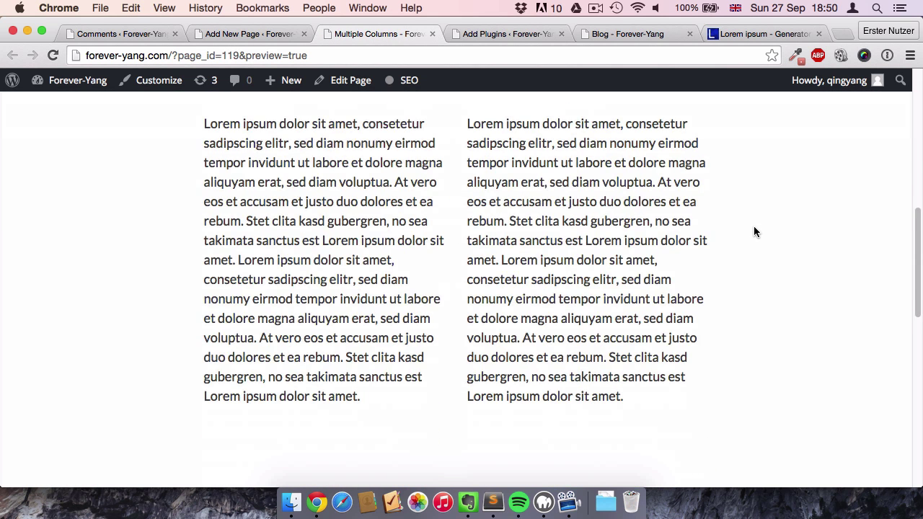
{"action": "scroll", "coordinate": [755, 231], "scroll_direction": "up", "scroll_amount": 6}
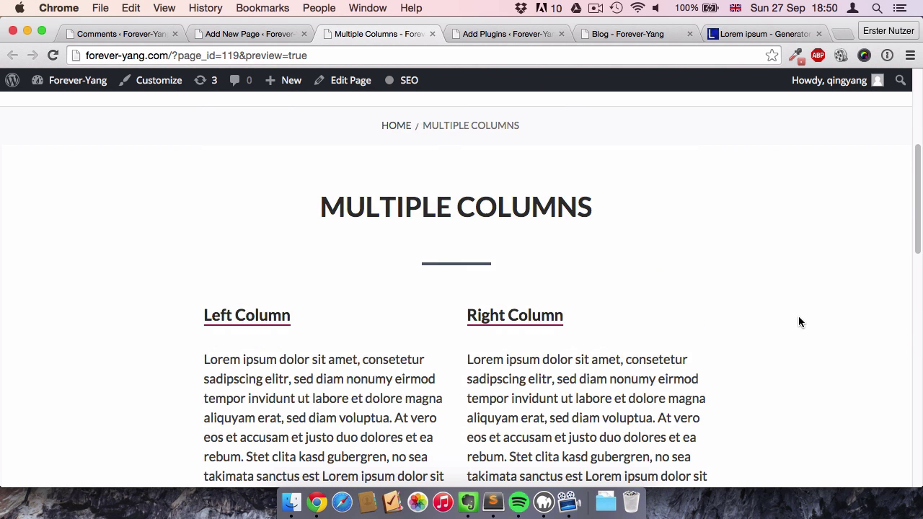
{"action": "scroll", "coordinate": [799, 323], "scroll_direction": "down", "scroll_amount": 3}
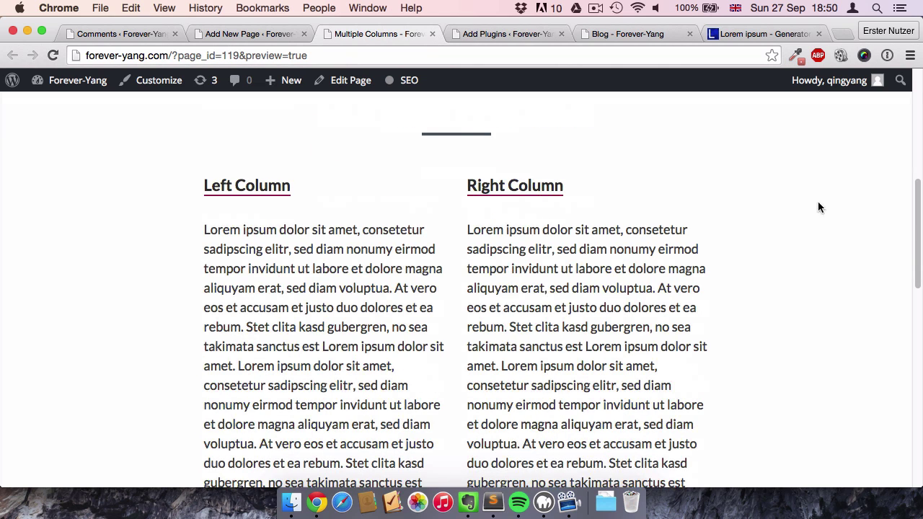
{"action": "scroll", "coordinate": [772, 325], "scroll_direction": "down", "scroll_amount": 4}
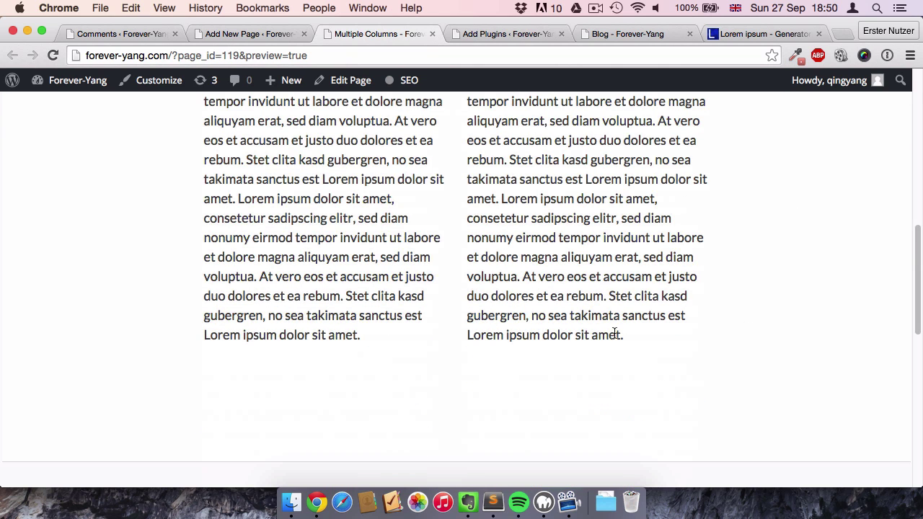
{"action": "scroll", "coordinate": [614, 333], "scroll_direction": "up", "scroll_amount": 5}
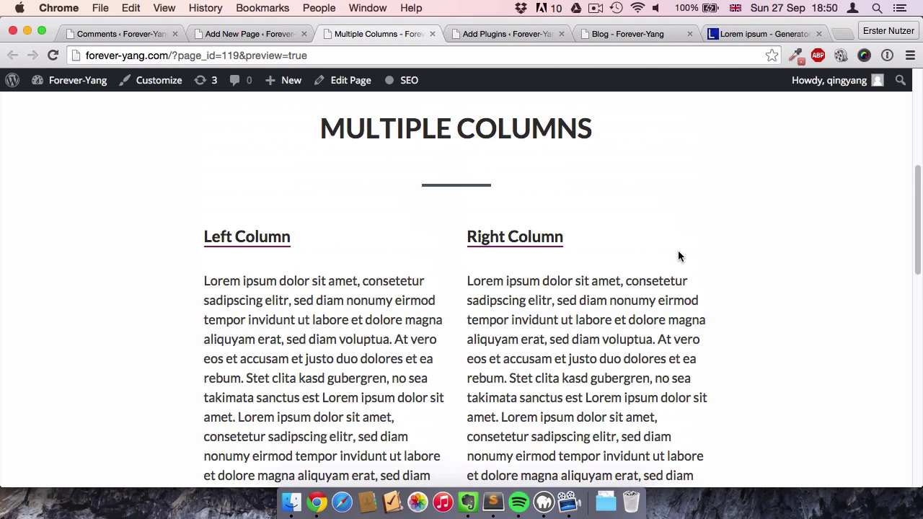
{"action": "scroll", "coordinate": [677, 251], "scroll_direction": "down", "scroll_amount": 3}
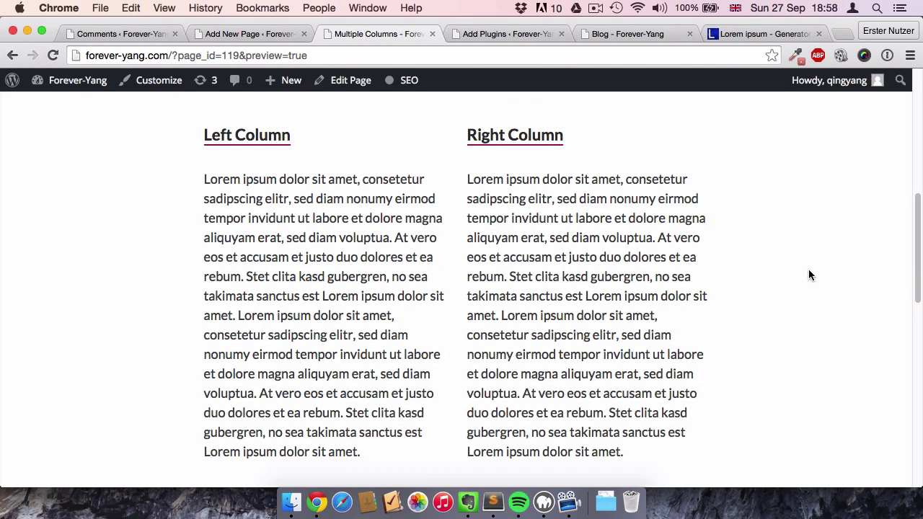